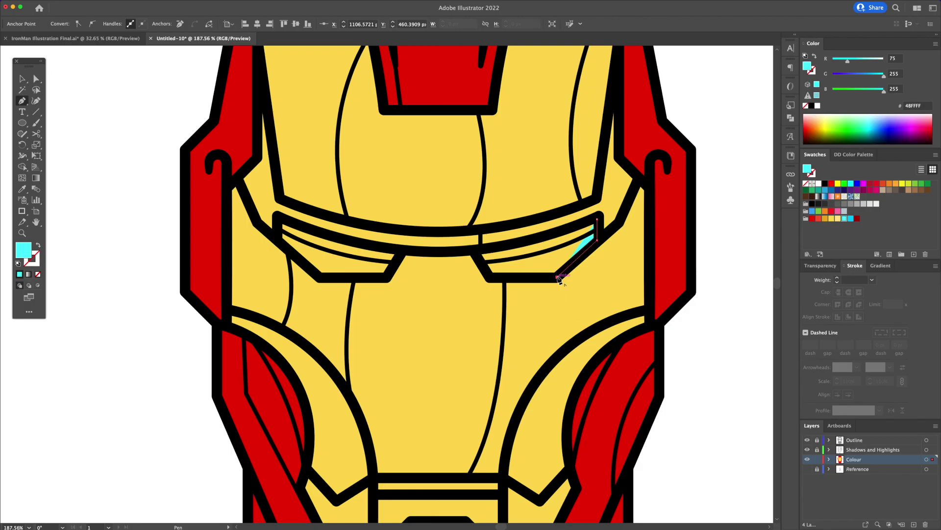
Preview the finished helmet illustration, then open the document with the placed sketch
left_click(492, 278)
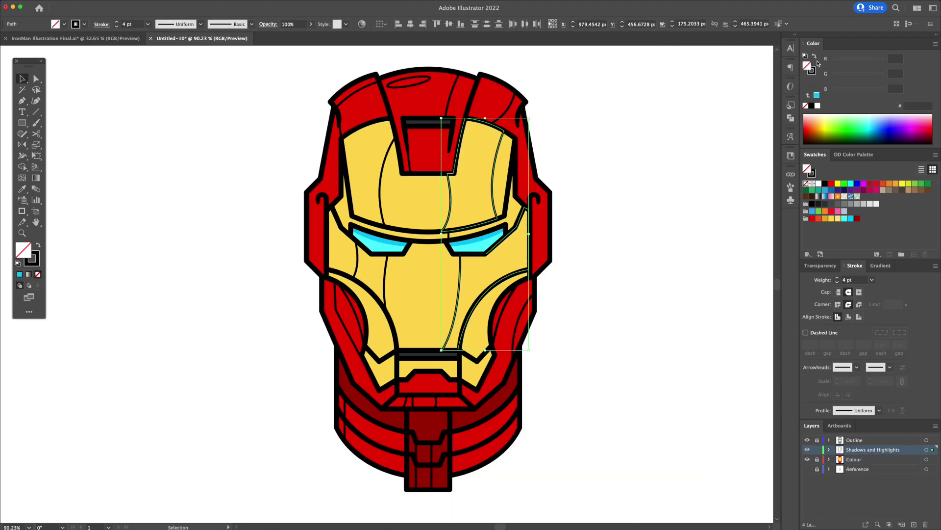
left_click(814, 59)
left_click(827, 219)
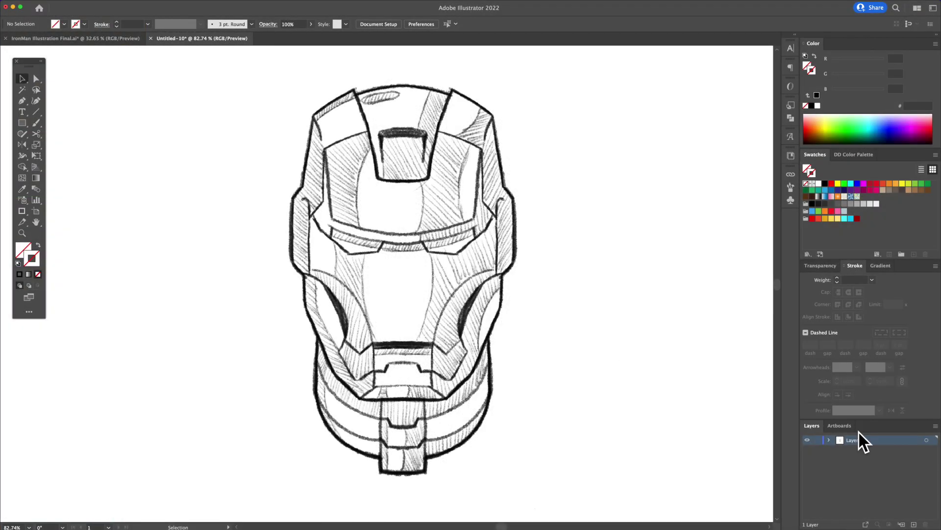
Make Layer 1 a template layer named Reference, and name a new layer Colour
double_click(863, 439)
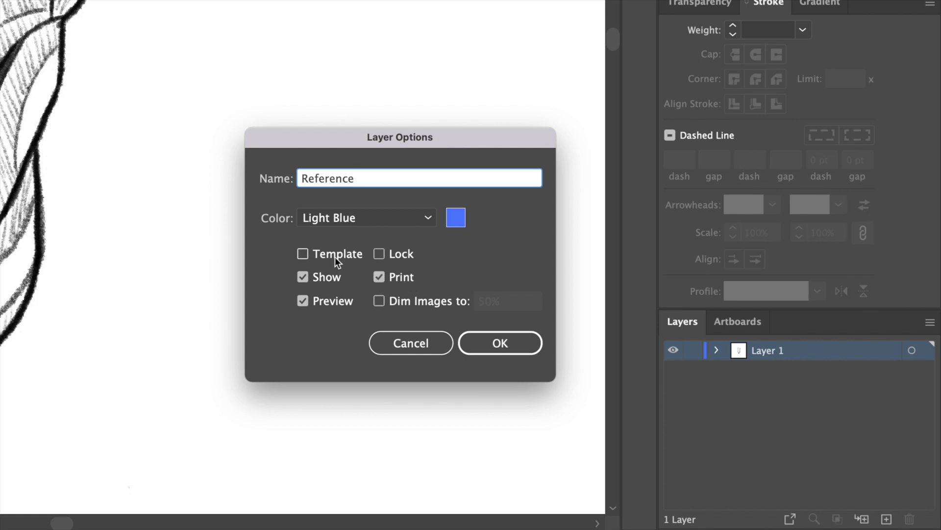
left_click(335, 256)
left_click(500, 342)
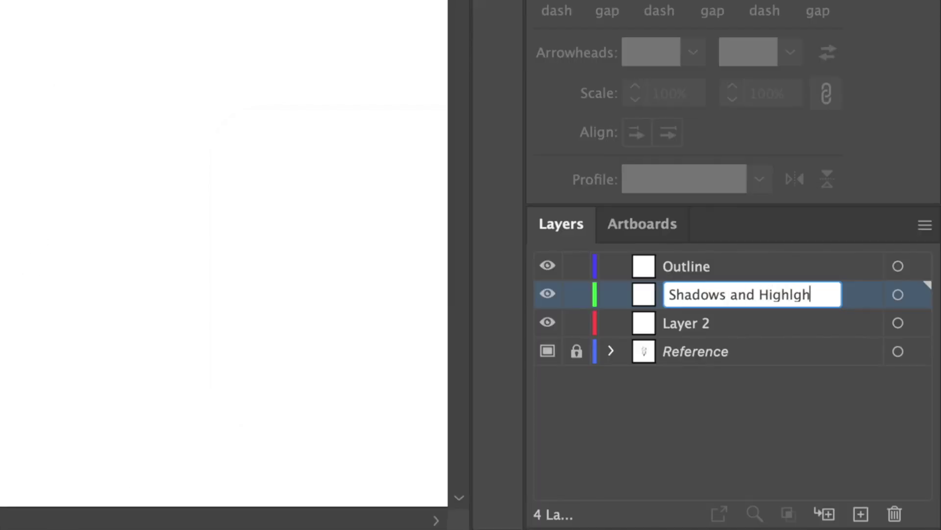
double_click(688, 323)
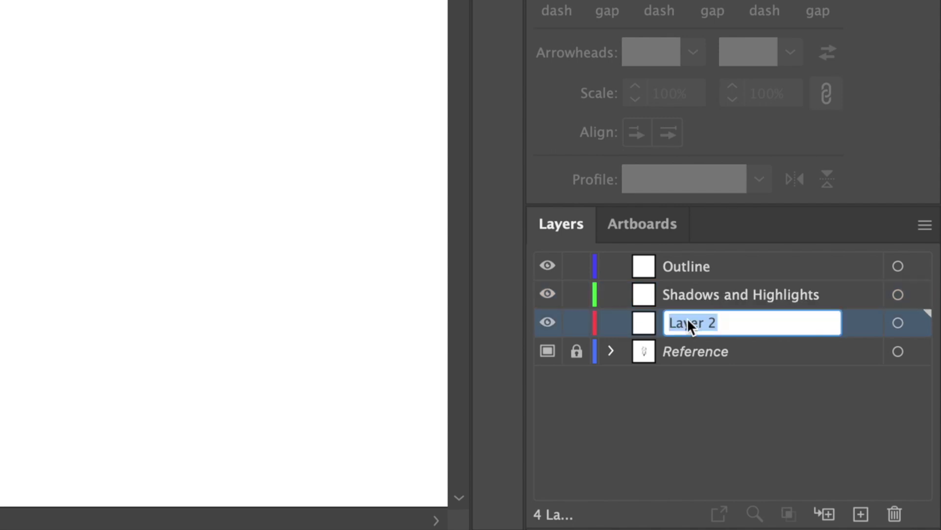
type("Colour")
key("Return")
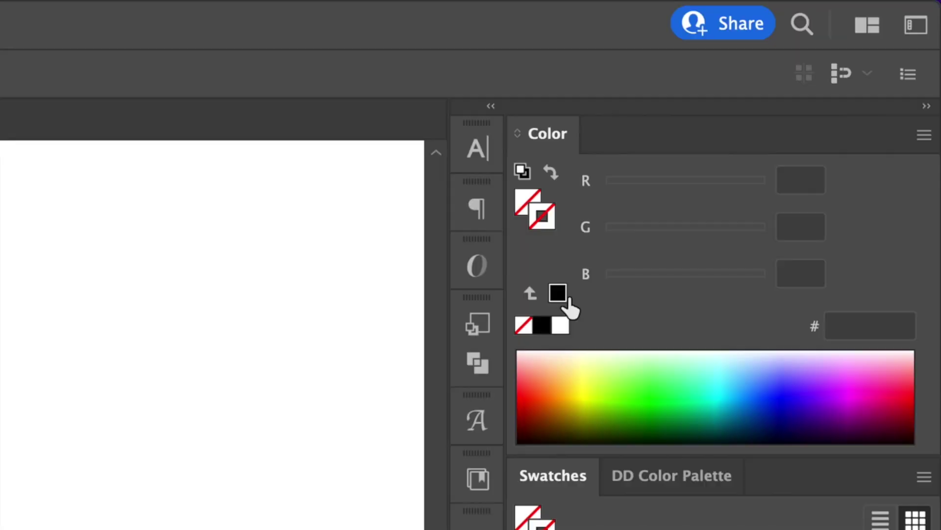
Set a black 10 pt stroke with round caps and round joins
left_click(543, 326)
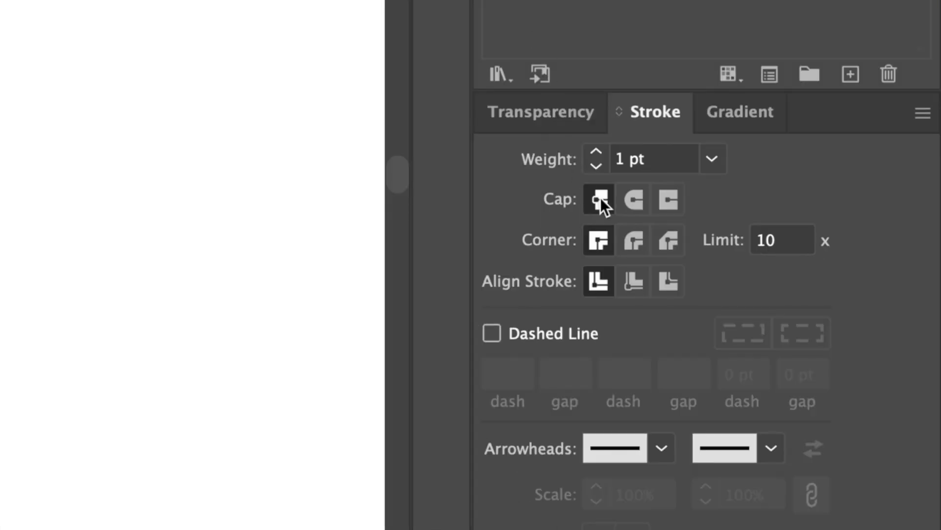
left_click(633, 240)
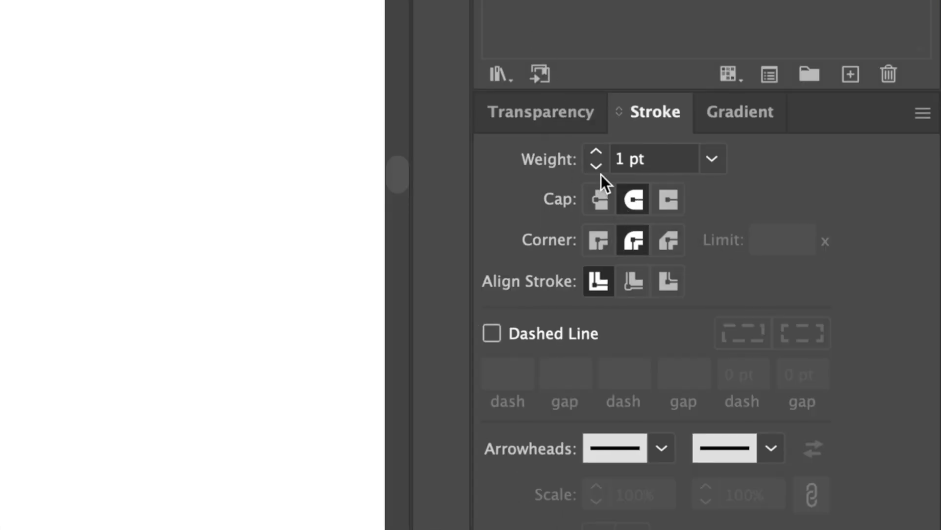
left_click(598, 153, "shift")
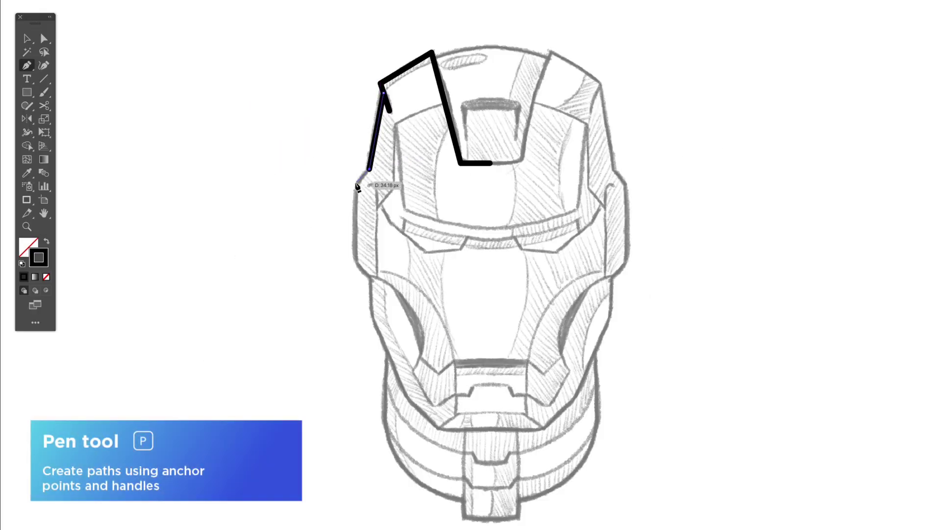
Pen-trace the helmet's left outline down past the cheek and jaw to the chin
left_click(356, 263)
left_click(372, 279)
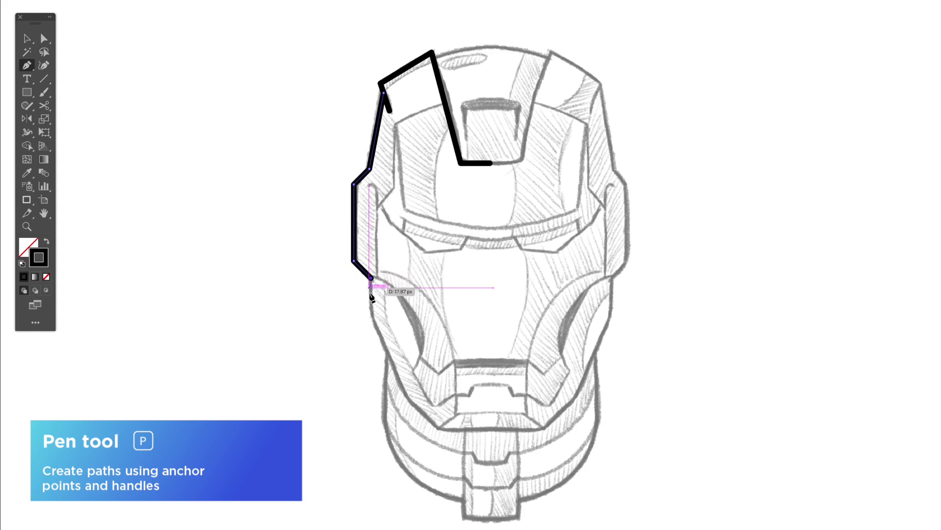
left_click(372, 318)
left_click(404, 397)
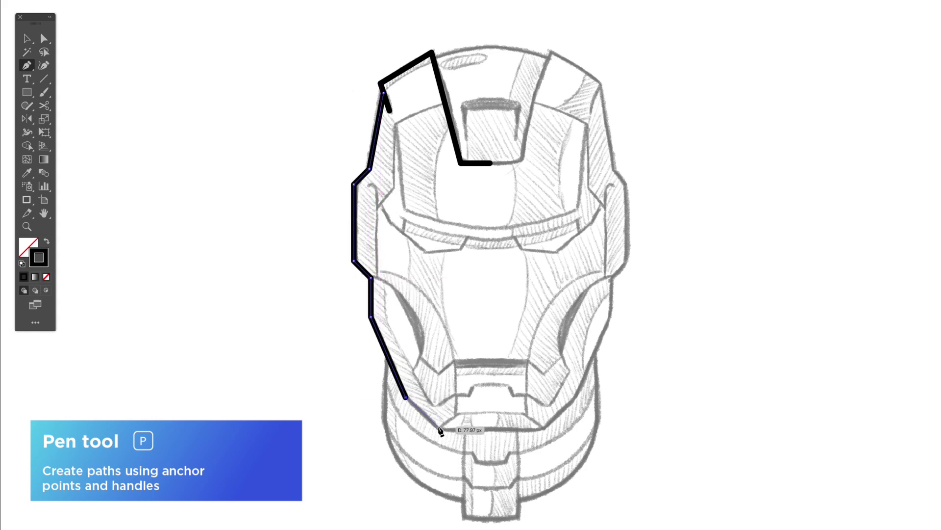
left_click(438, 427)
left_click(489, 426)
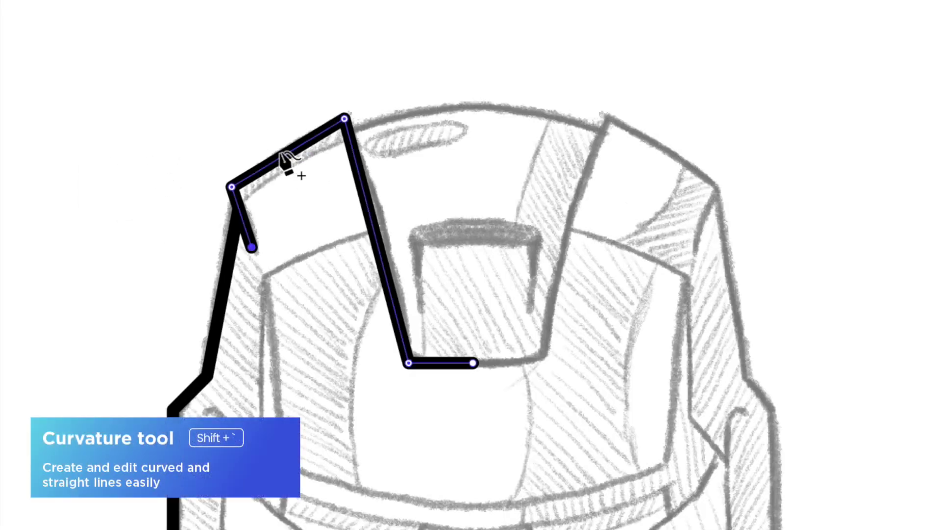
Bend the helmet-top segment and the forehead plate's diagonal edge into curves
left_click_drag(289, 154, 280, 147)
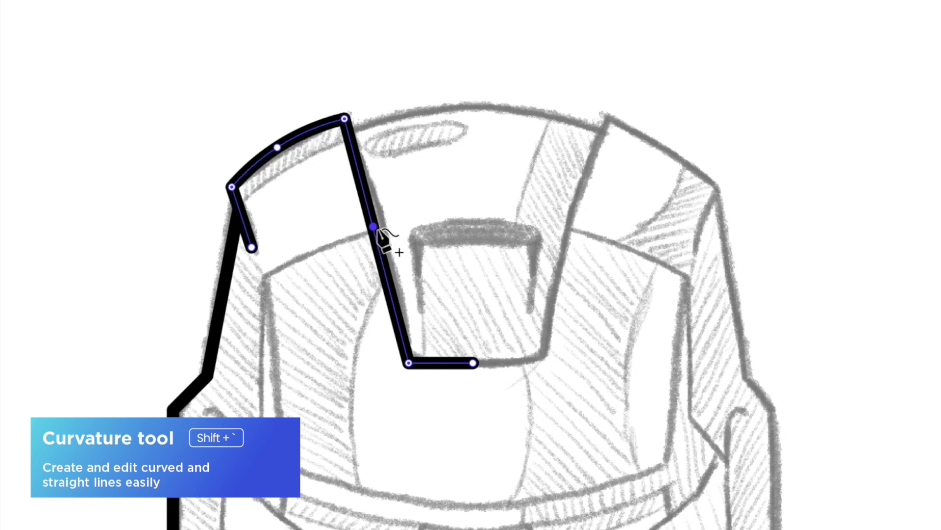
left_click_drag(377, 236, 382, 228)
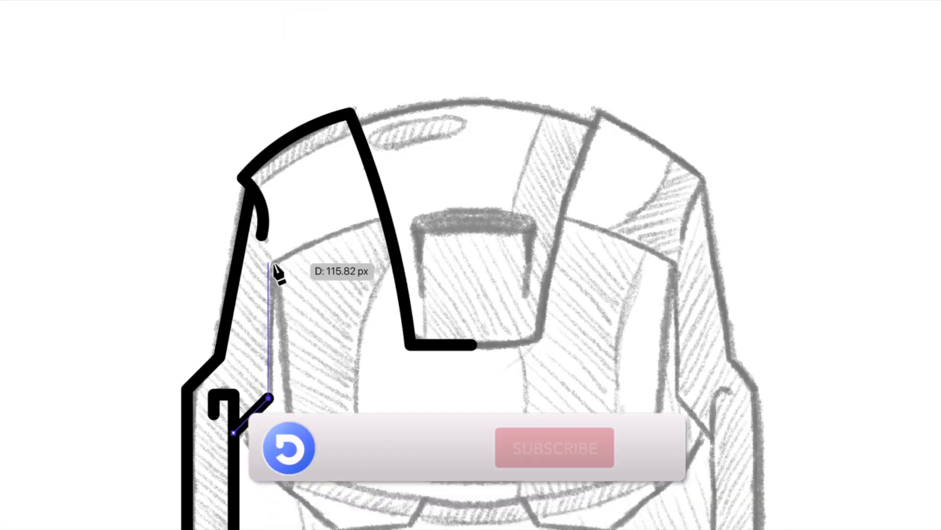
Draw the curved inner brow line and extend the eye line to the centre
left_click(267, 262)
left_click(384, 217)
left_click_drag(331, 243, 324, 237)
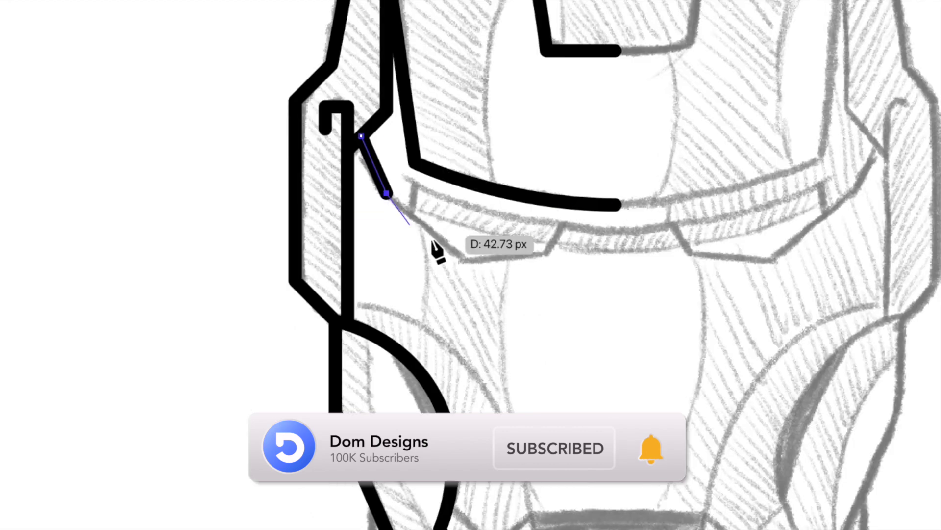
left_click(466, 262)
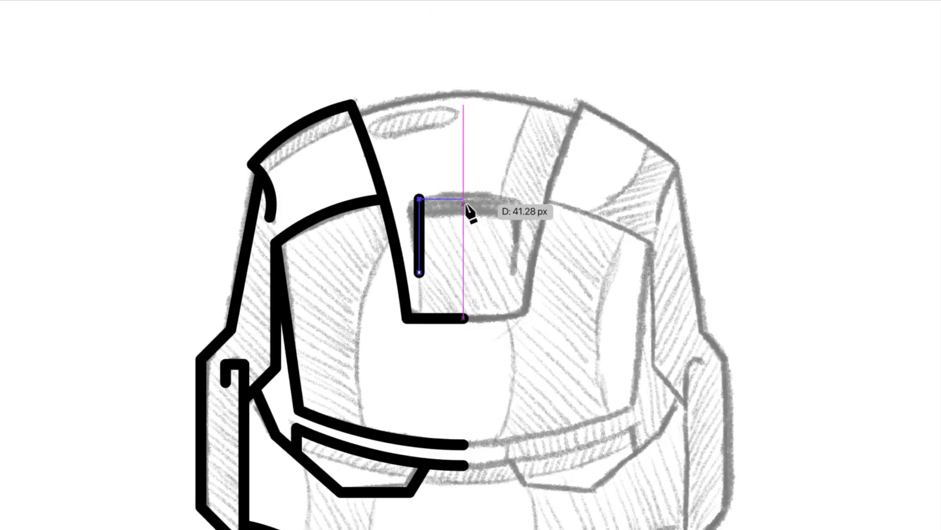
Finish a mouth slat at the centre line and draw a vertical line past the chin
left_click(465, 206)
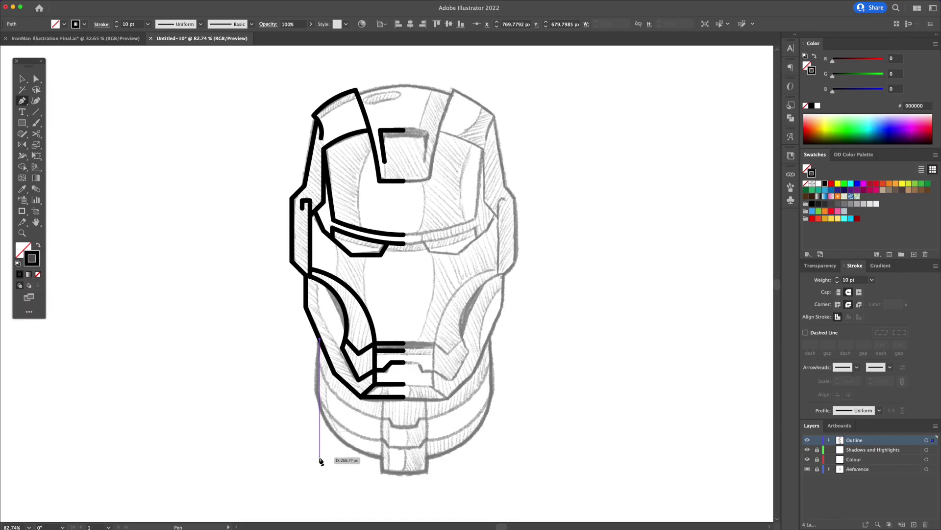
left_click(321, 460)
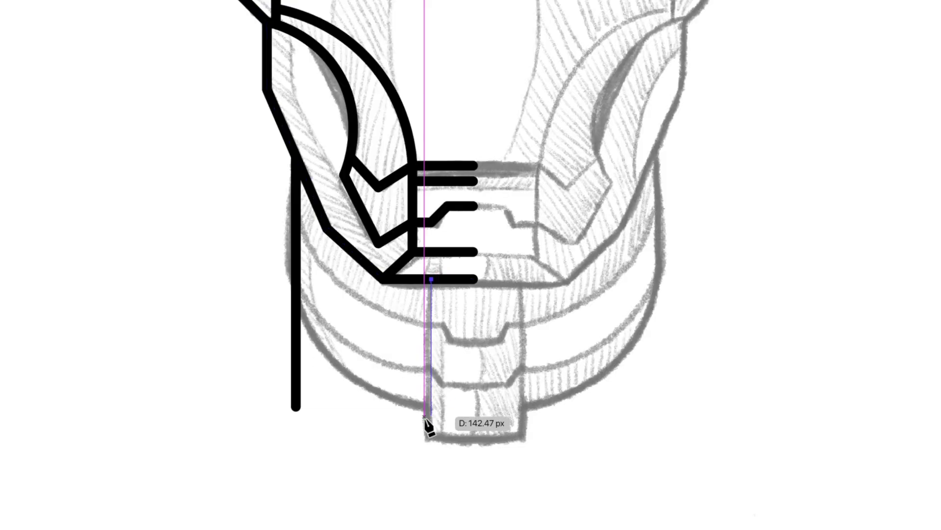
left_click_drag(431, 281, 431, 439)
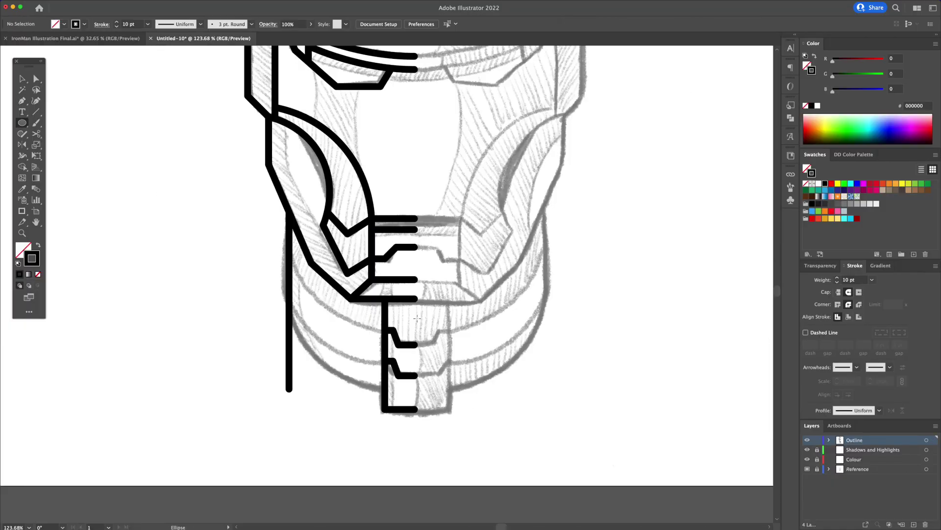
Draw an ellipse over the chin and resize it to match the jaw curve
left_click_drag(303, 244, 527, 391)
left_click_drag(416, 244, 416, 194)
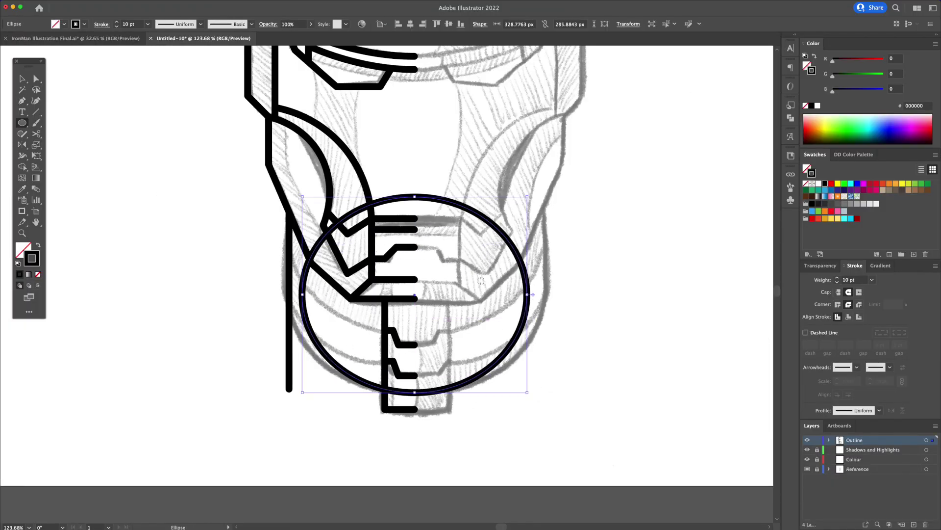
left_click_drag(527, 294, 544, 294)
mouse_move(416, 194)
left_mouse_down()
mouse_move(416, 179)
mouse_move(415, 189)
left_mouse_up()
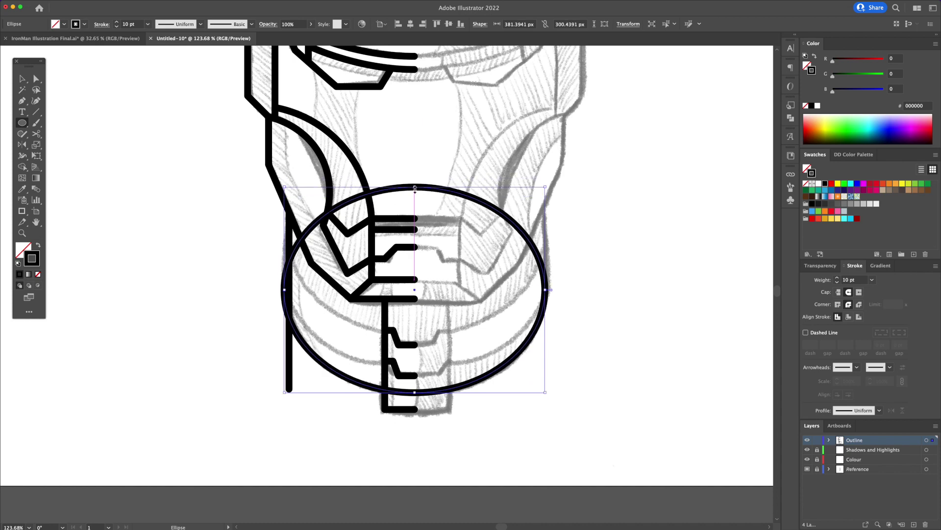
key("v")
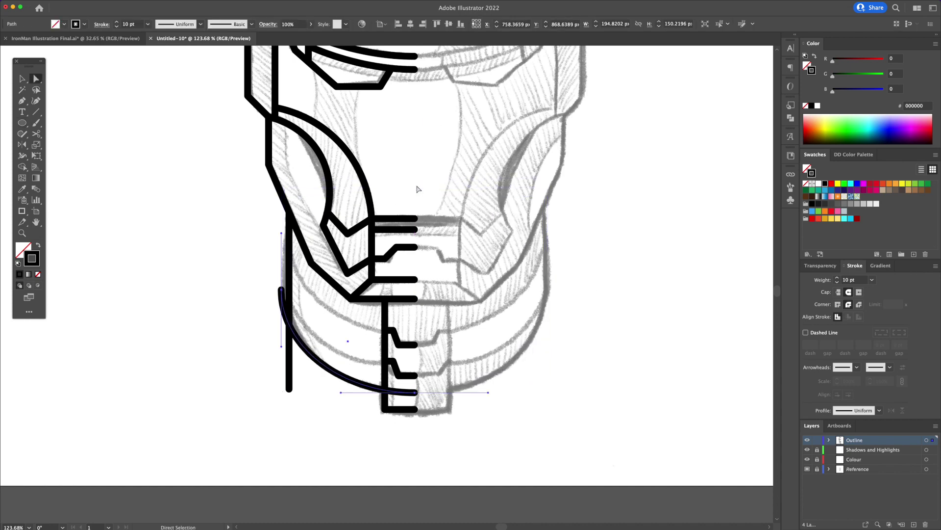
scroll(343, 280, "up", 3)
Trim the overhanging hook and leftover stub from the jaw arc with Shape Builder
left_click(324, 294)
left_click(315, 353, "shift")
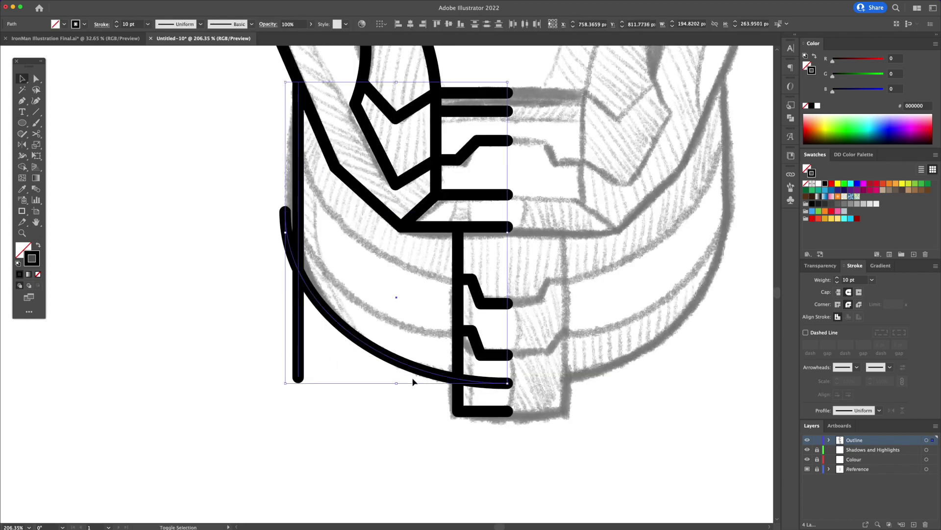
left_click(459, 369, "shift")
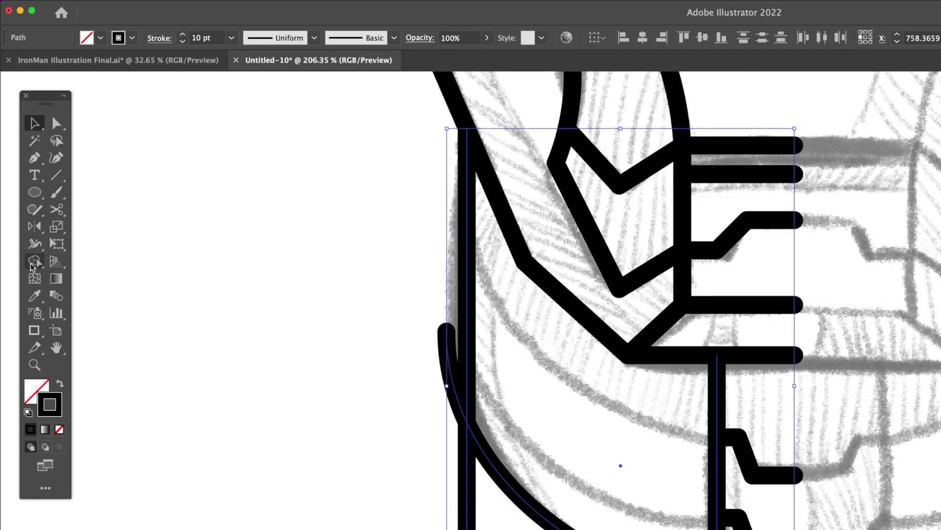
left_click(23, 168)
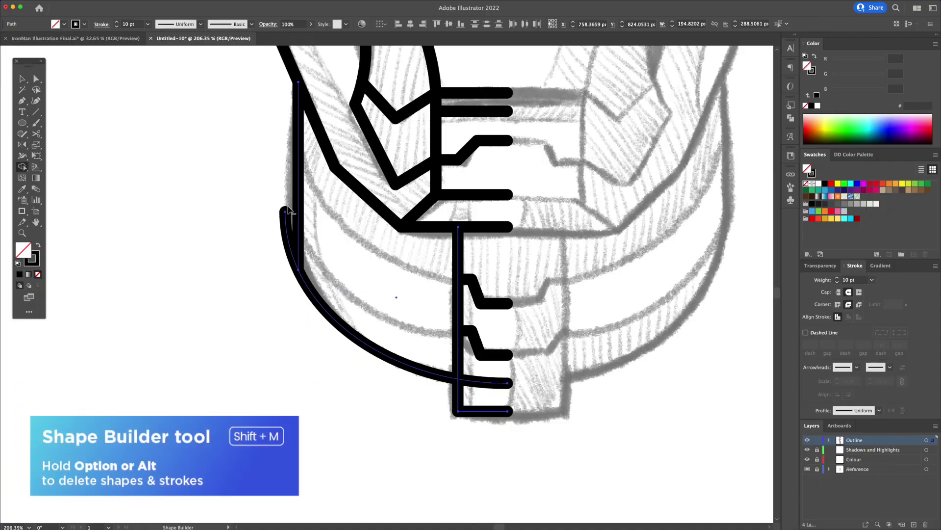
left_click_drag(289, 211, 282, 246)
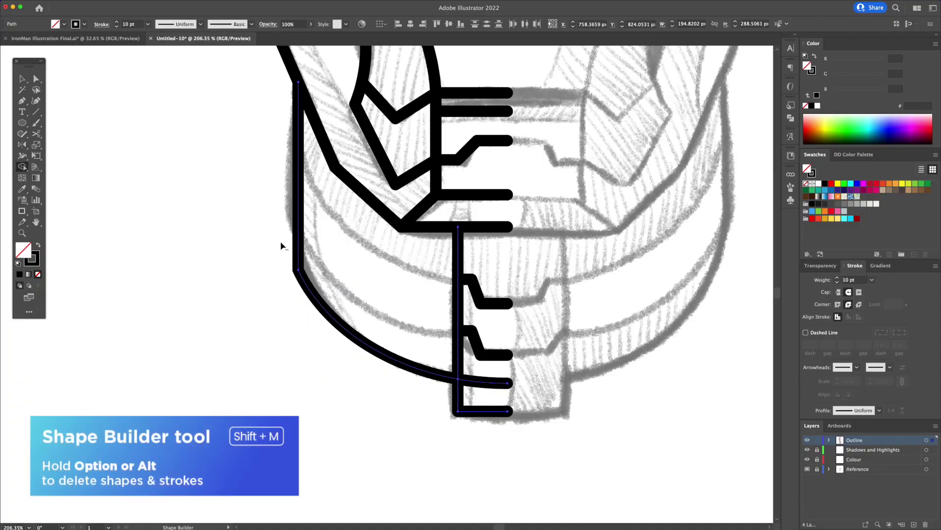
left_click(478, 383, "alt")
key("v")
key("super+0")
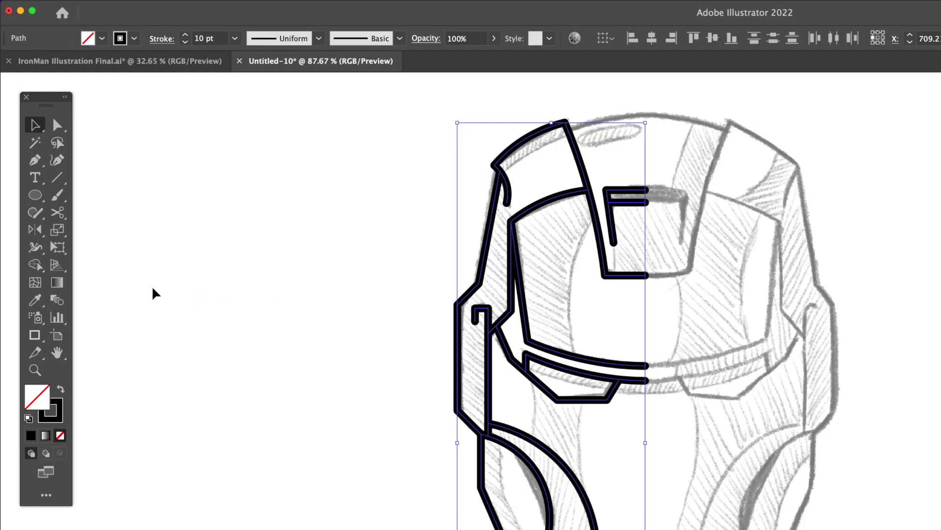
Reflect a copy of the left-half outline across the helmet's centre for the right side
left_click(22, 144)
left_click(41, 234)
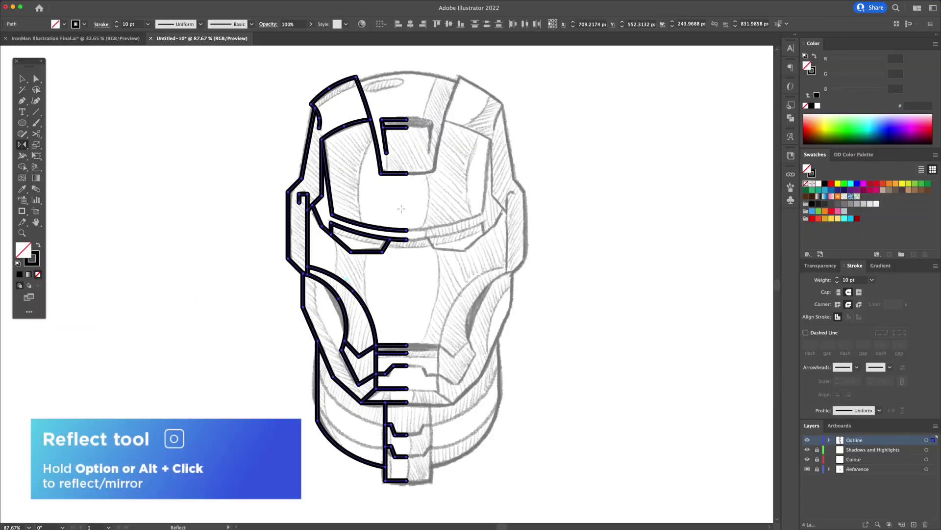
left_click(407, 231, "alt")
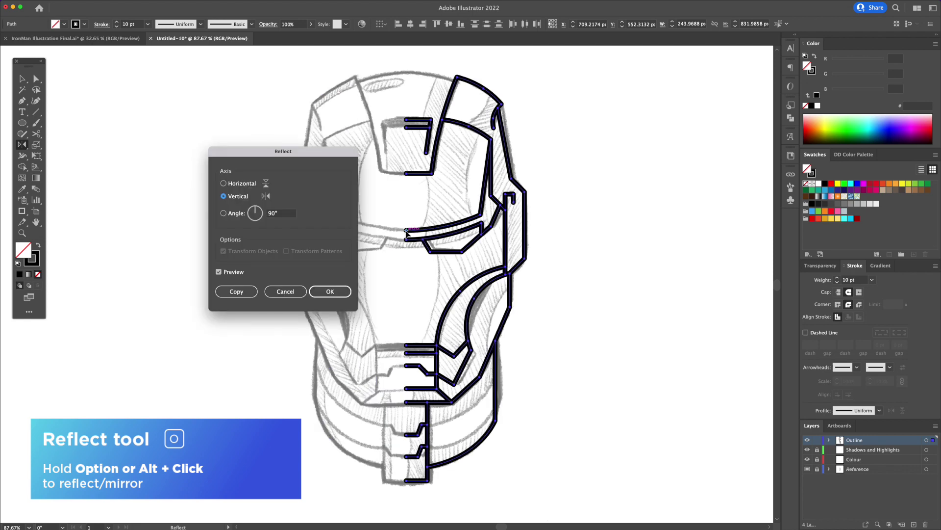
left_click(237, 291)
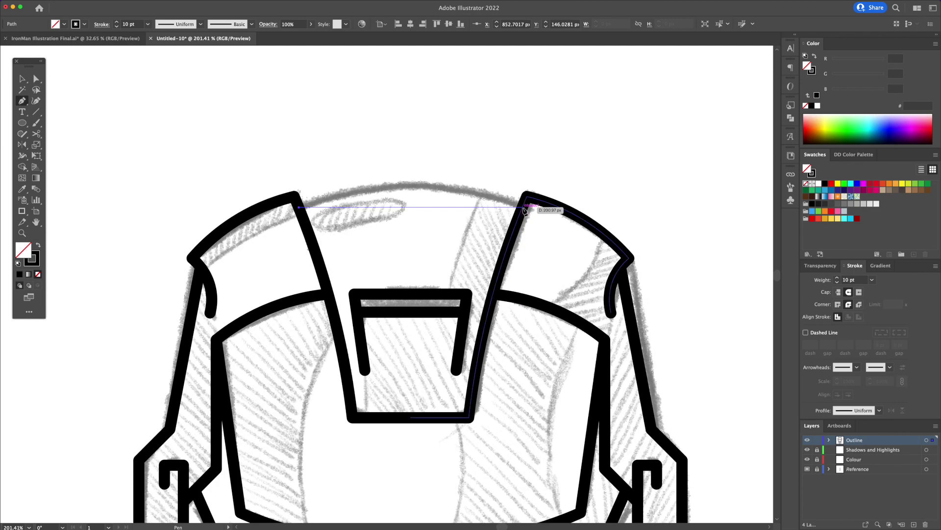
Draw a curved arc across the crown top between the two front panels
left_click(525, 210)
left_click_drag(413, 206, 416, 184)
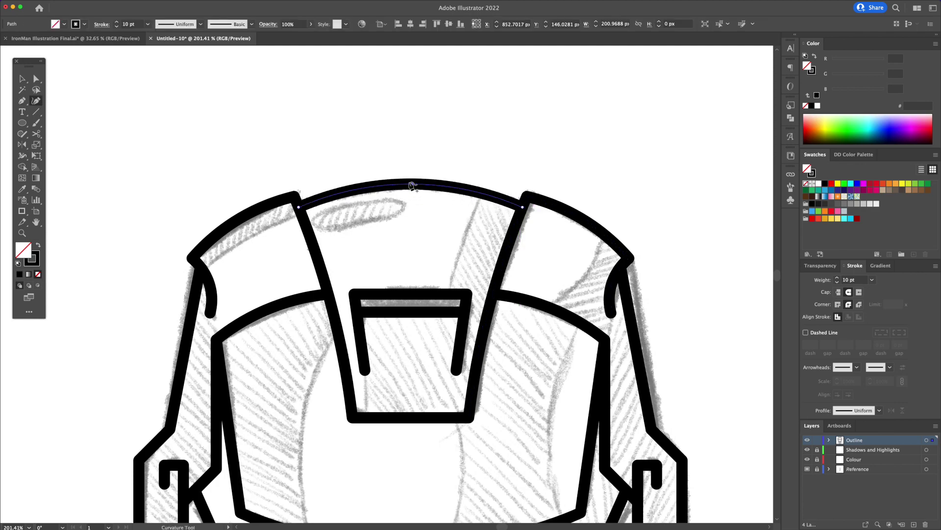
key("Escape")
key("ctrl+0")
mouse_move(302, 140)
left_mouse_down()
mouse_move(390, 140)
mouse_move(395, 202)
left_mouse_up()
scroll(390, 140, "up", 4)
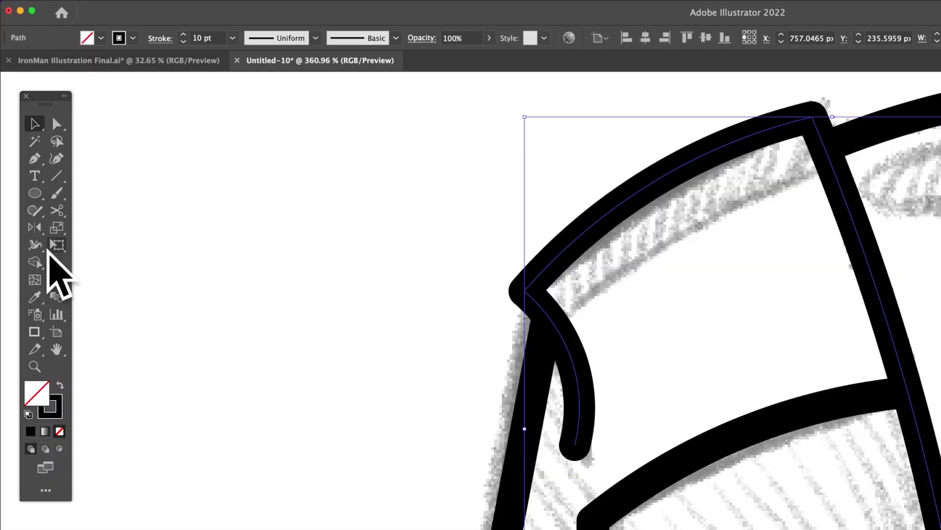
Taper both hook strokes to thin points with the Width tool and duplicate the jaw curve below
left_click(40, 250)
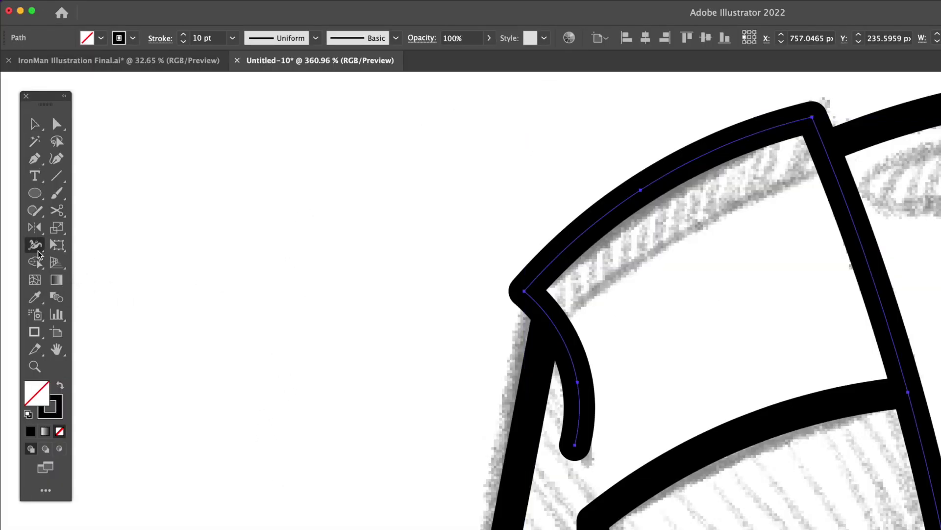
key("shift+w")
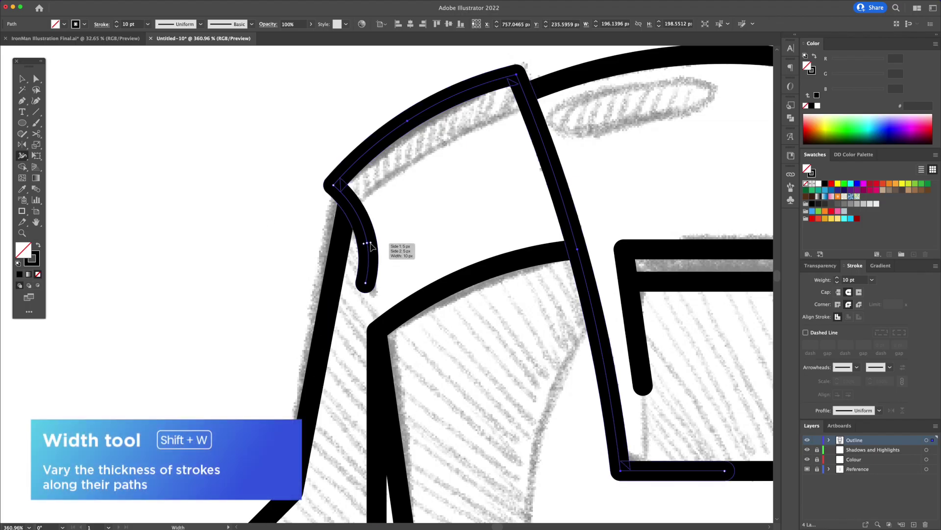
left_click_drag(372, 249, 379, 247)
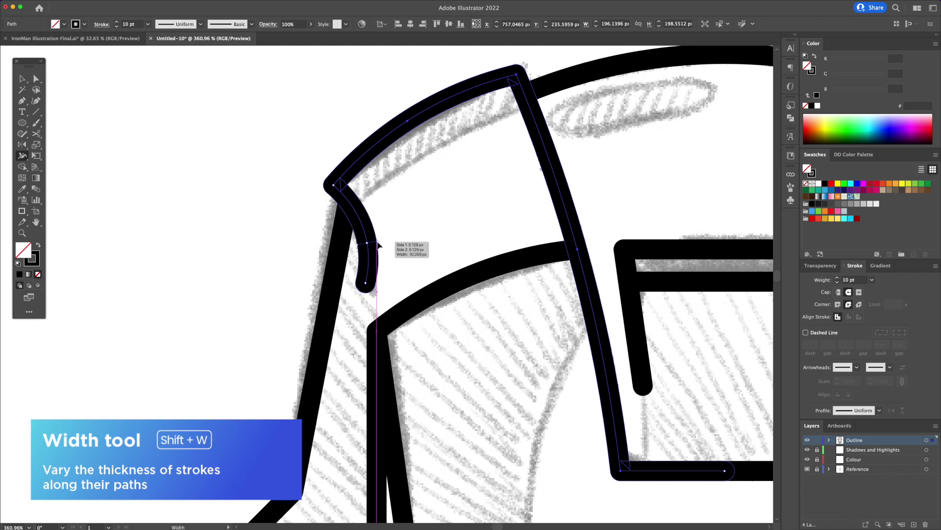
left_click_drag(368, 284, 376, 290)
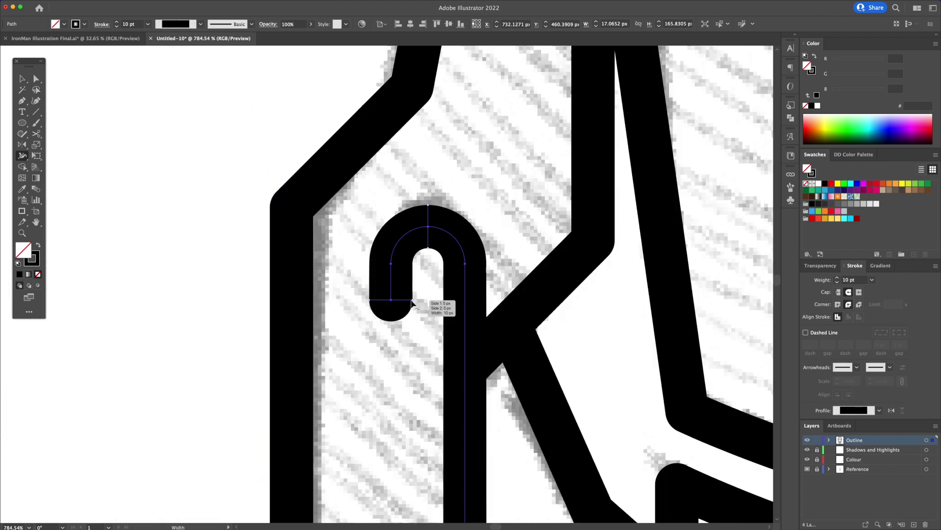
left_click_drag(413, 303, 423, 298)
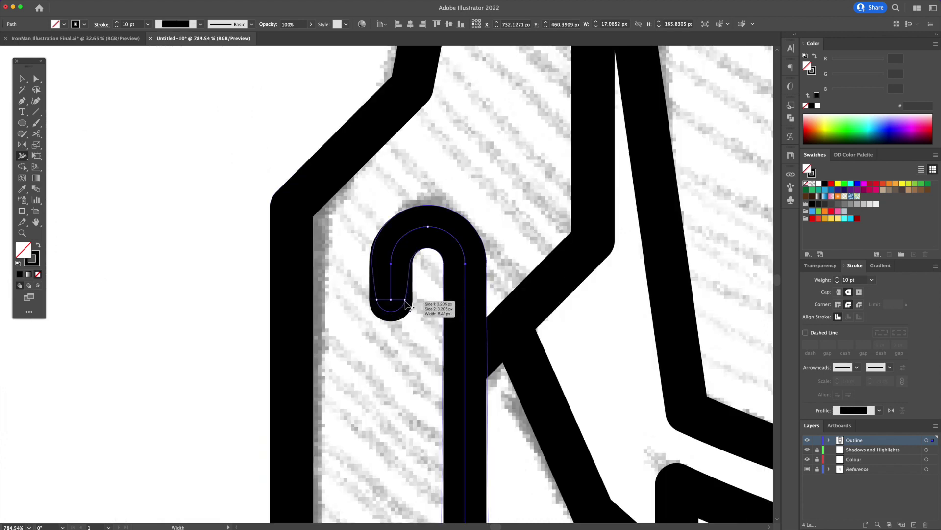
key("v")
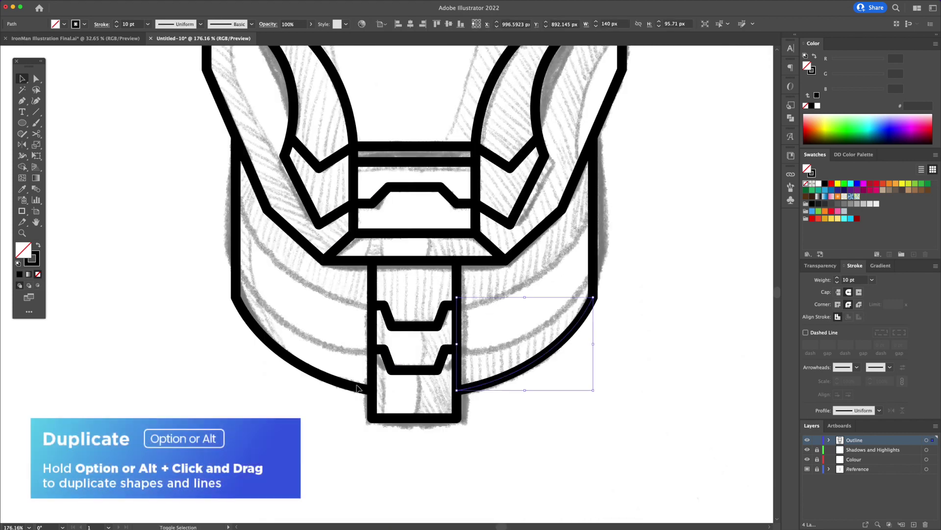
left_click_drag(355, 352, 352, 313)
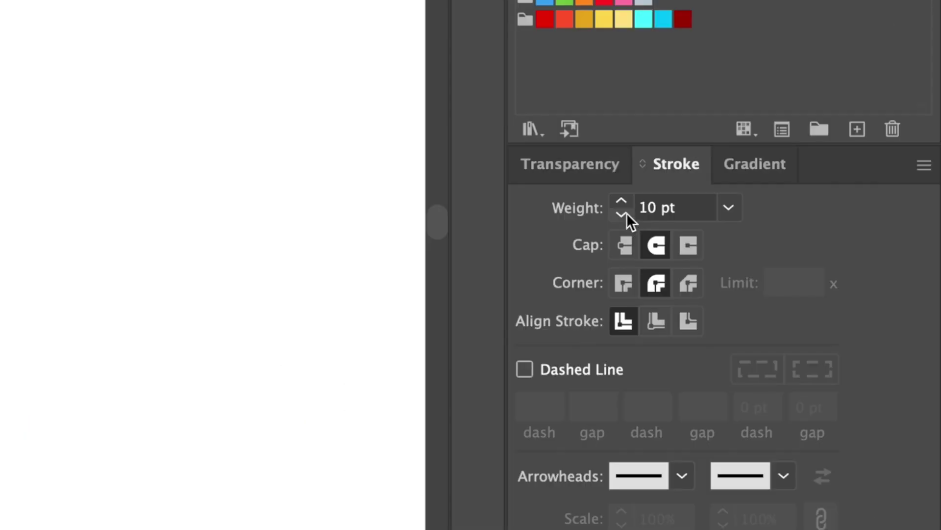
Lower the stroke to 9 pt, lock Outline, and target the Shadows and Highlights layer
left_click(626, 212)
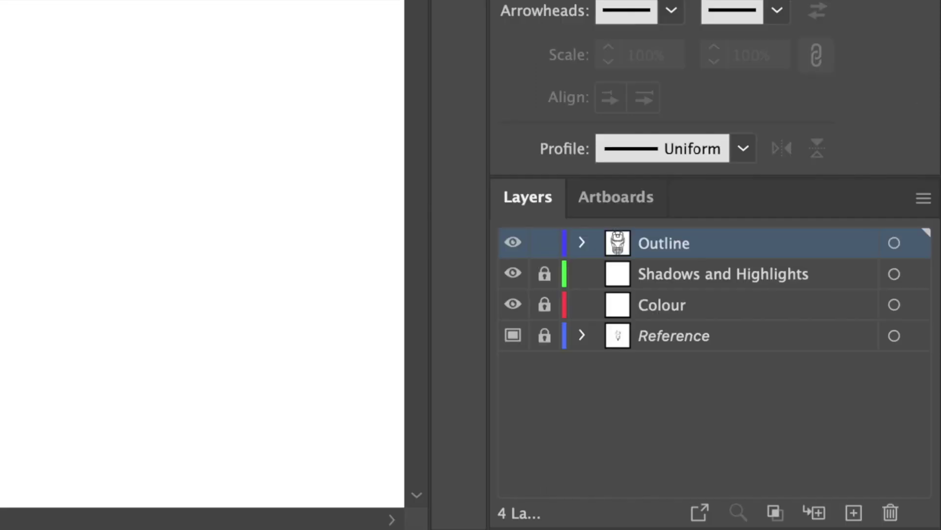
left_click(545, 247)
left_click(684, 274)
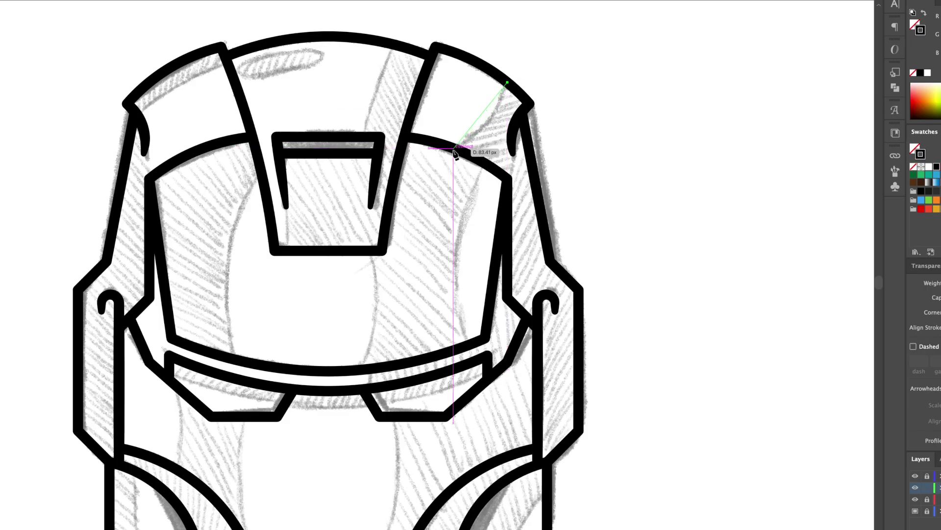
Trace a 4 pt shadow line from the crown panel edge down the right faceplate to the cheek
left_click(454, 151)
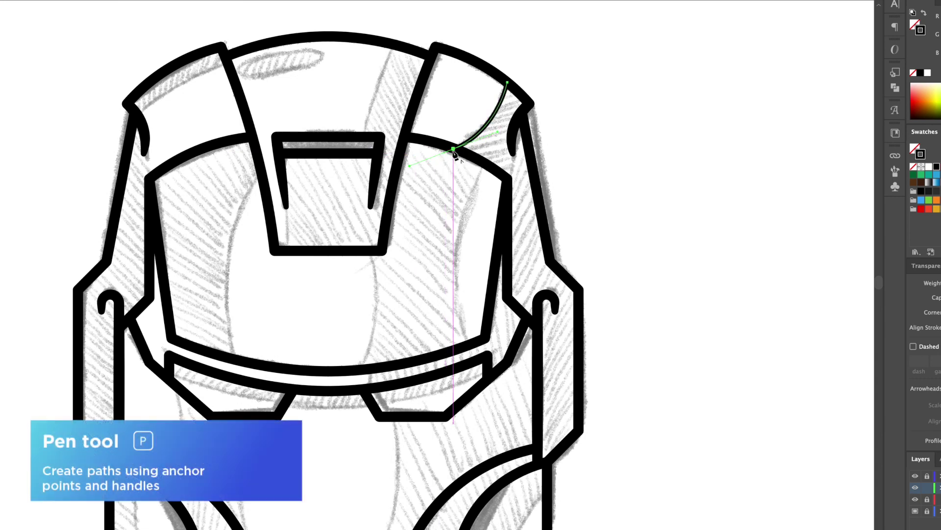
left_click(508, 179)
left_click(507, 297)
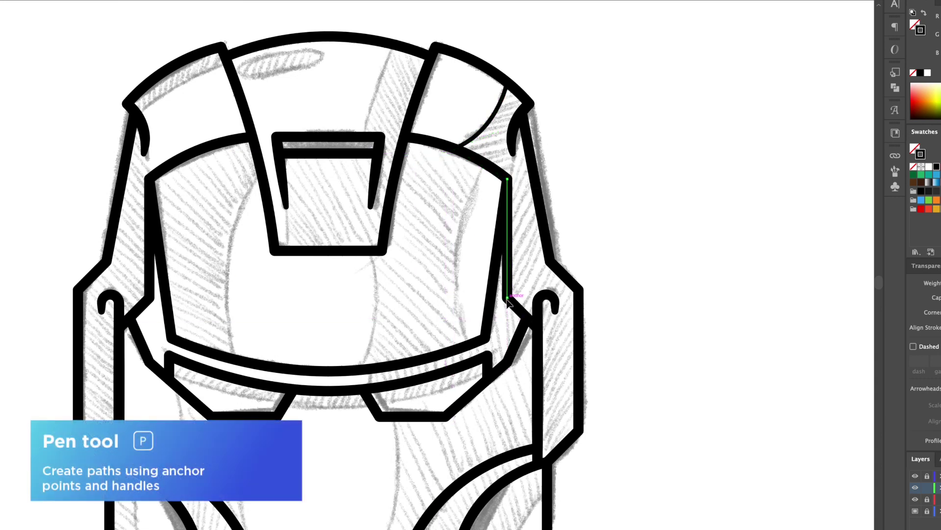
left_click(539, 324)
left_click(538, 465)
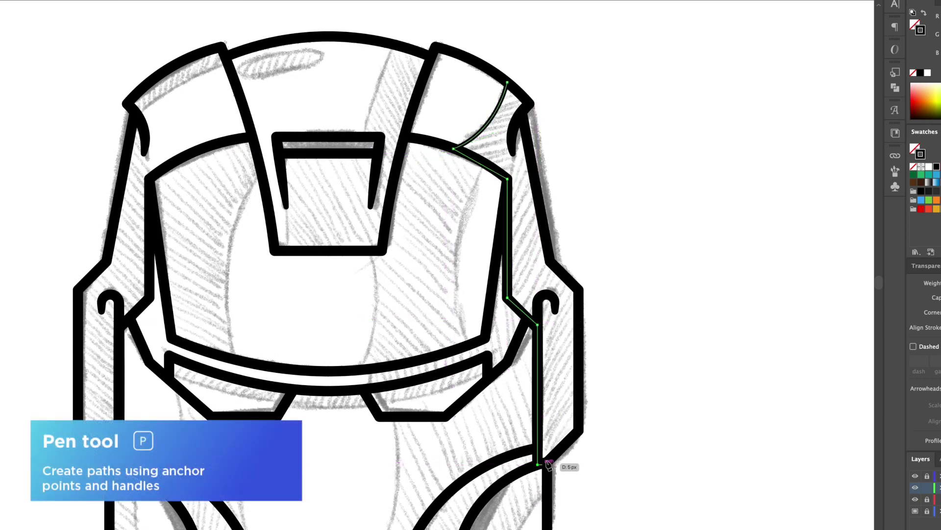
left_click(579, 434)
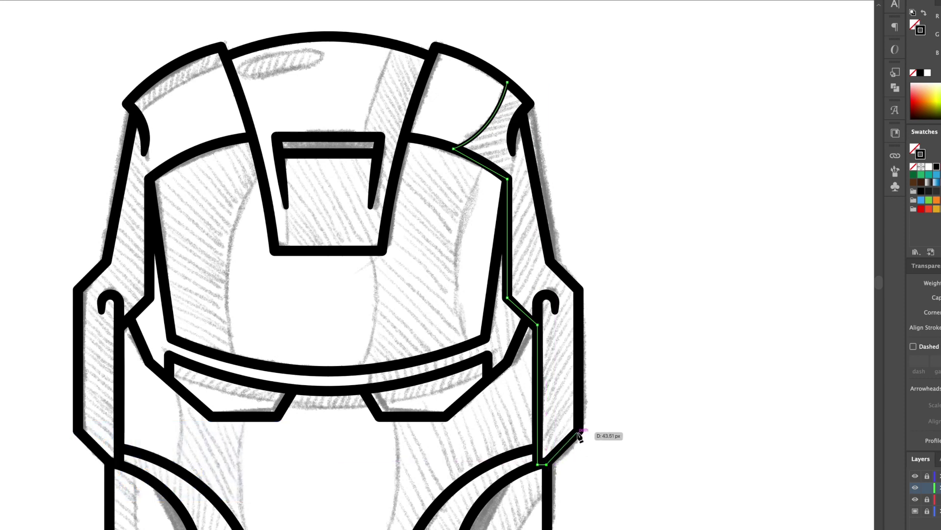
left_click(580, 288)
left_click(552, 263)
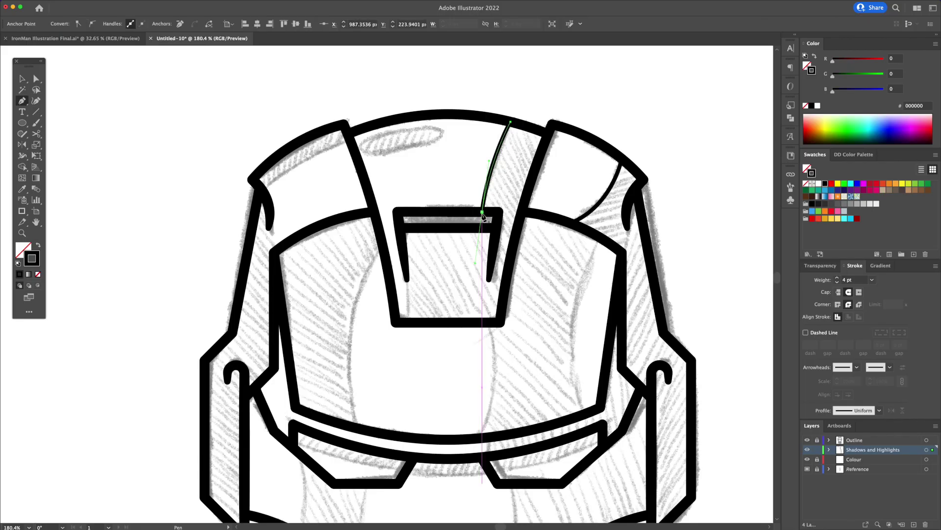
Mark the visor bar corners and curve a line across the crown and right visor to the chin
left_click(498, 227)
left_click(401, 228)
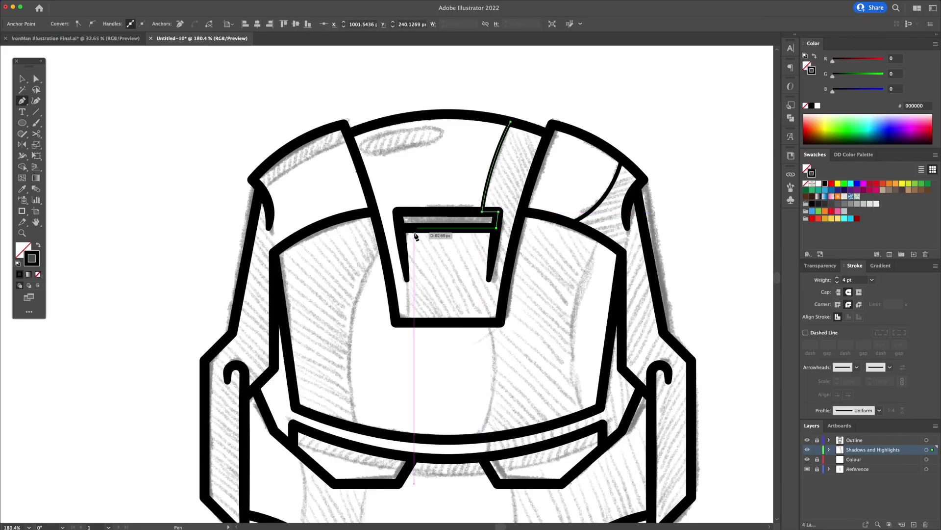
left_click(414, 325)
left_click(499, 324)
left_click_drag(548, 135, 567, 106)
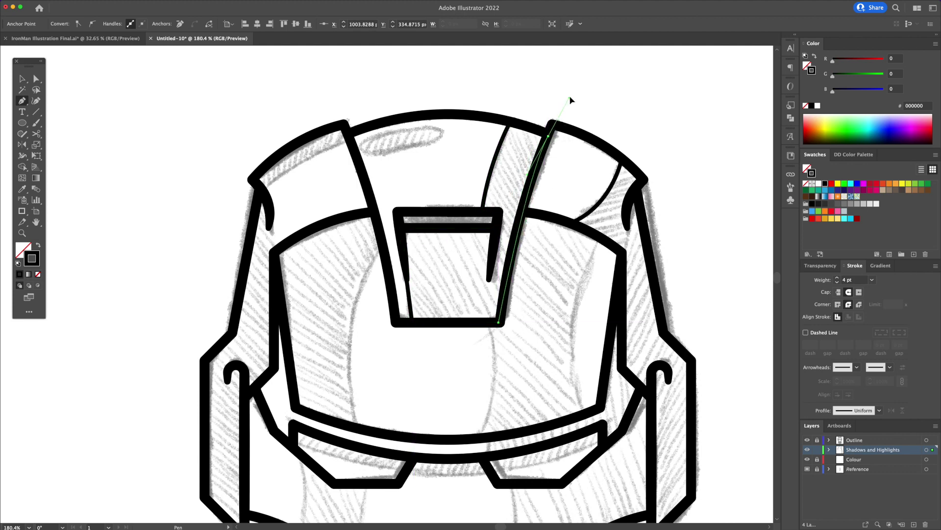
left_click_drag(588, 415, 559, 382)
left_click_drag(559, 295, 452, 262)
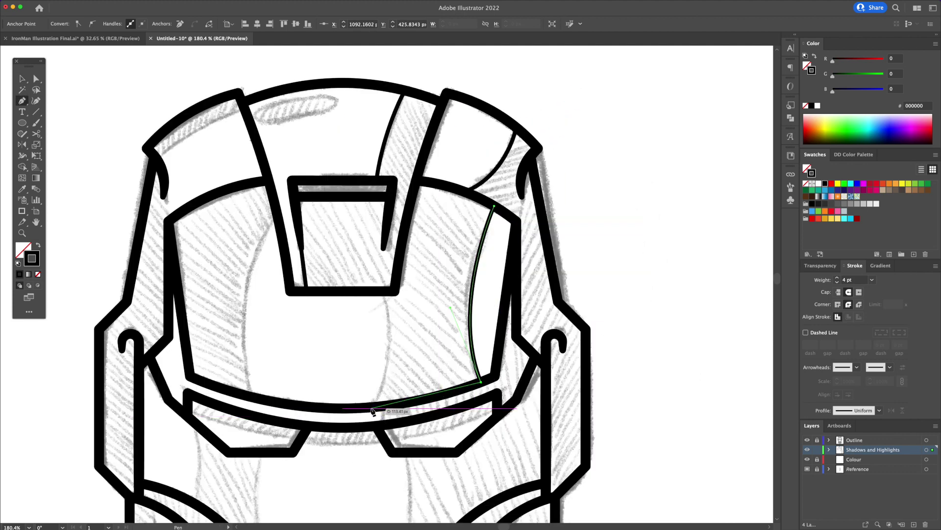
left_click(333, 407)
Run a shadow line from the chin up past the mouth slot to the crown and visor side
left_click(367, 405)
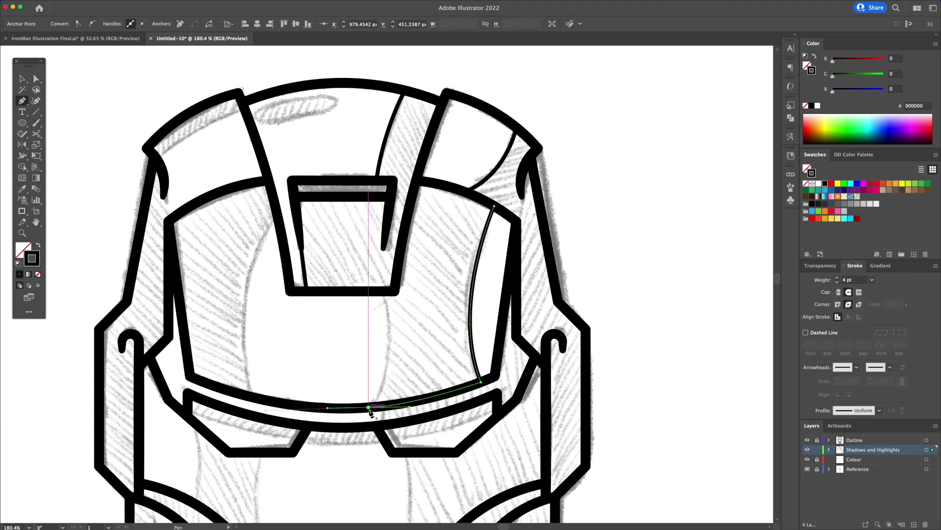
left_click(379, 291)
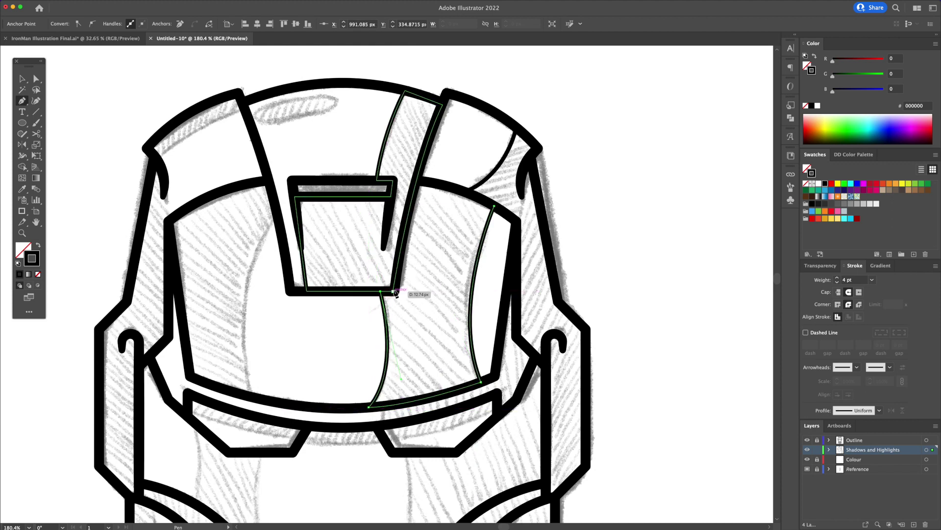
left_click(419, 179)
left_click(478, 383)
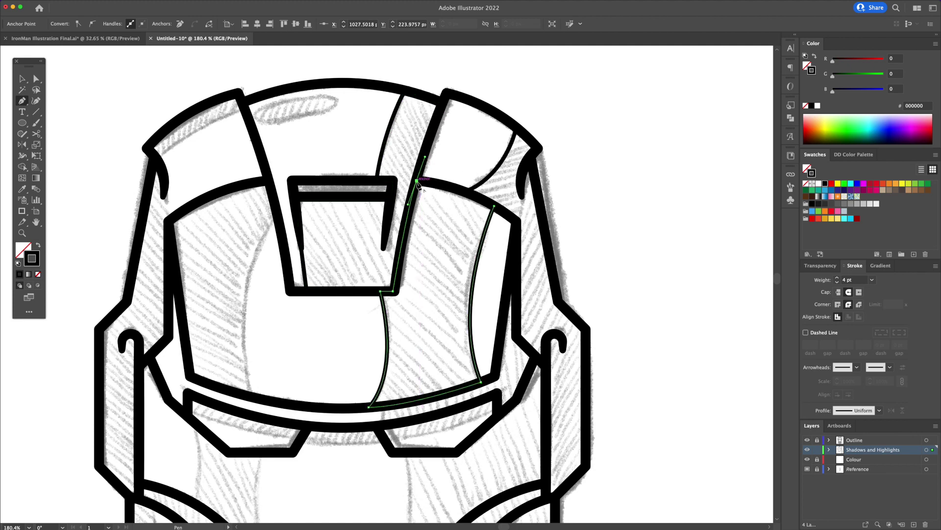
left_click(418, 182)
left_click(495, 205)
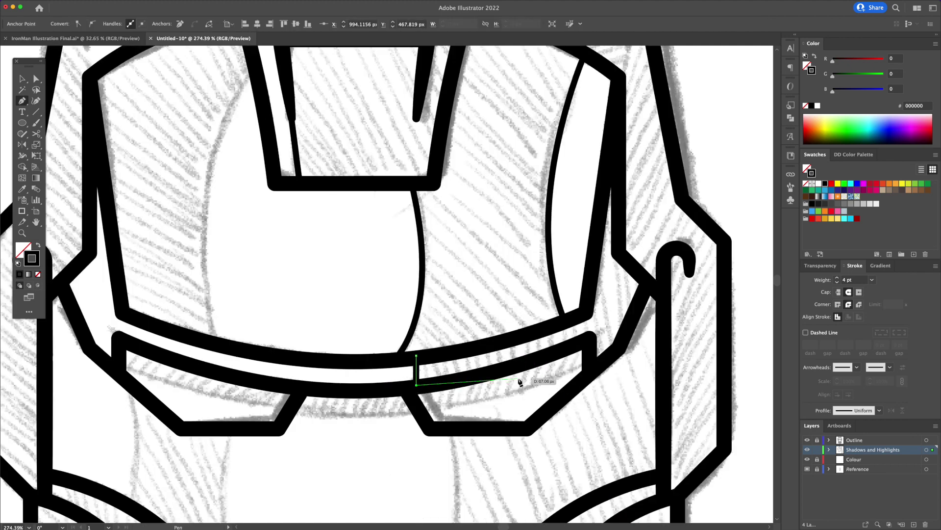
Trace a closed shadow shape along the lower visor bar and up the right cheek
left_click_drag(587, 342, 633, 315)
left_click(586, 370)
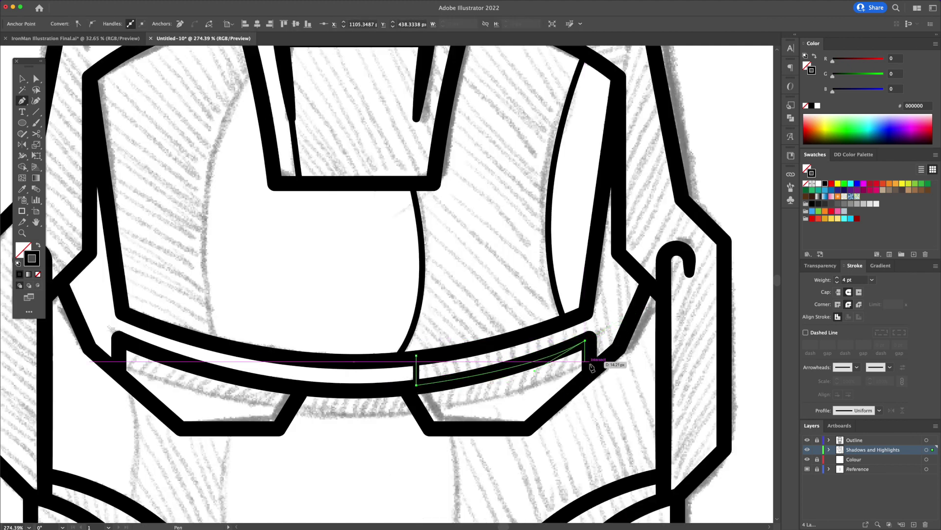
left_click(624, 346)
left_click(646, 282)
left_click(620, 254)
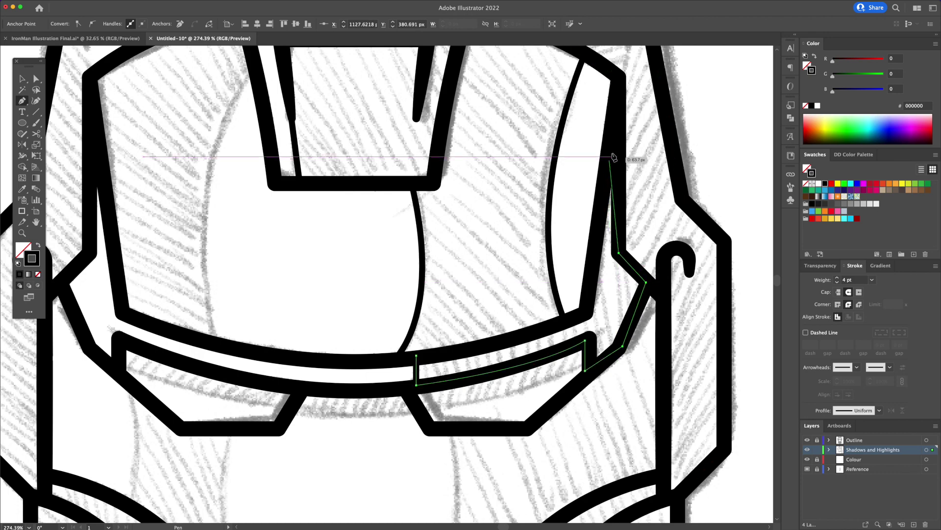
left_click(611, 146)
left_click(586, 317)
left_click(417, 358)
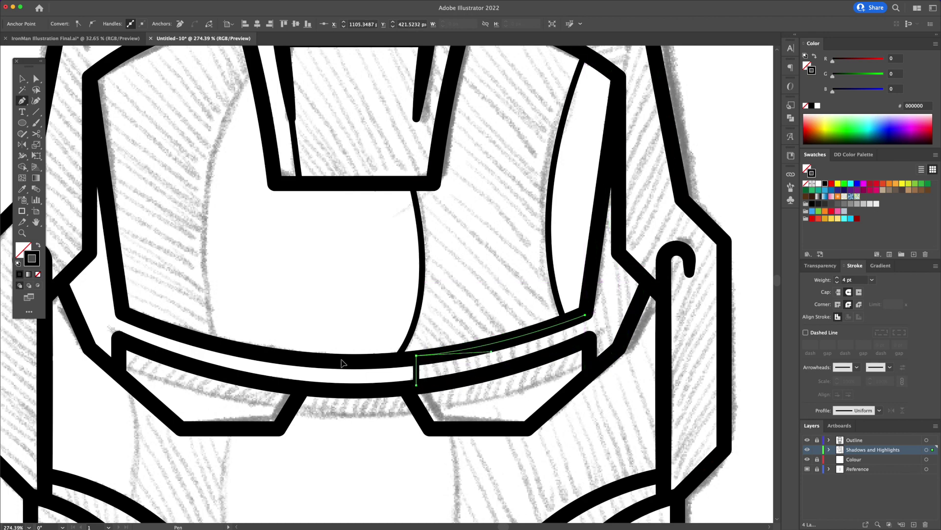
scroll(456, 353, "down", 3)
Trace the left faceplate shadow shape and a shadow along the helmet's top edge
left_click(453, 206)
left_click_drag(429, 395, 428, 396)
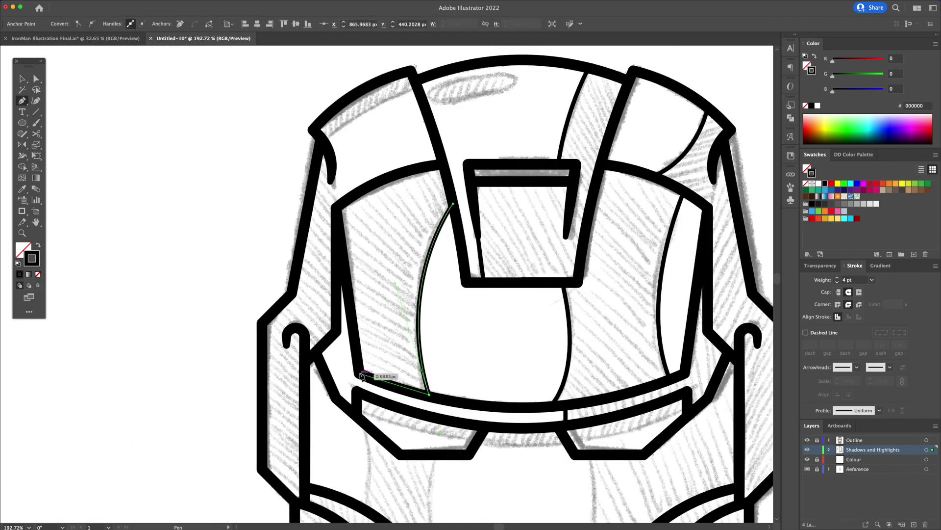
left_click(345, 214)
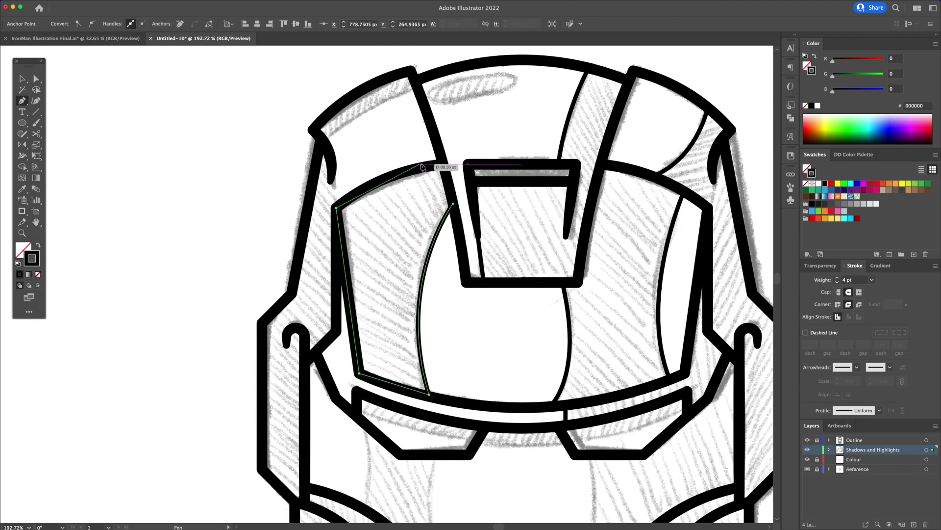
left_click(445, 169)
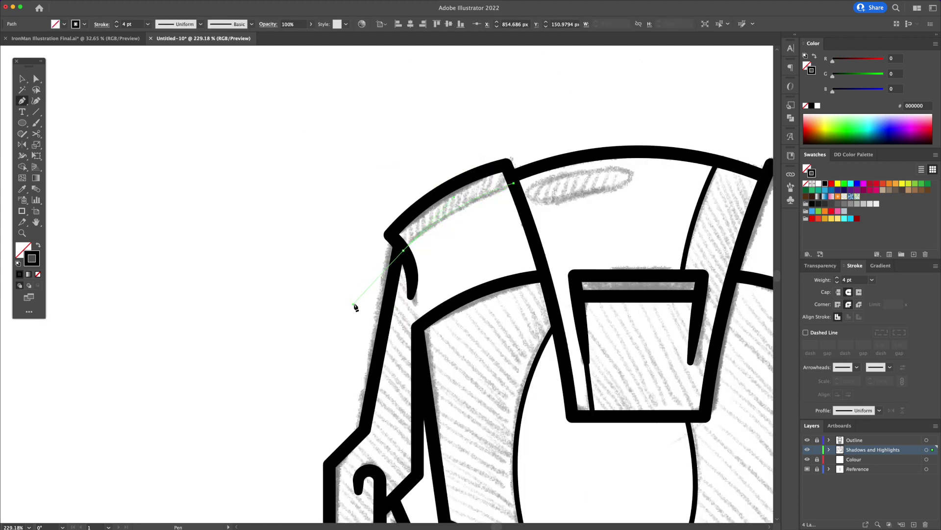
left_click_drag(403, 250, 406, 254)
left_click(494, 183)
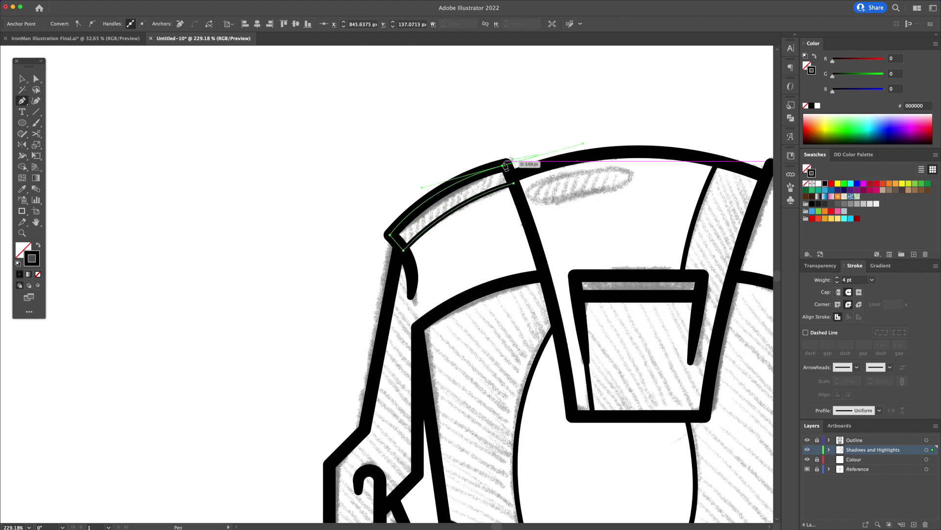
scroll(495, 183, "down", 5)
Start a shadow shape along the helmet's left side bar
left_click(453, 144)
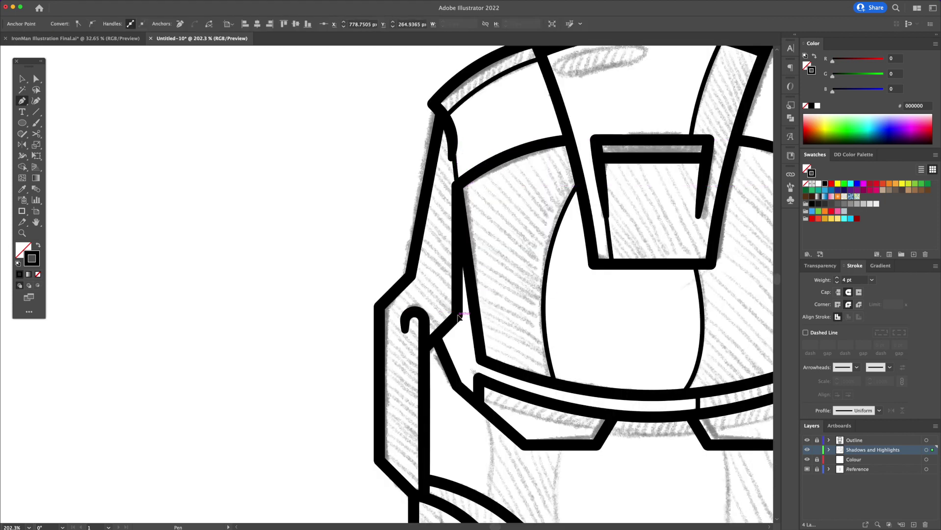
key("space")
left_click_drag(430, 382, 429, 221)
left_click(429, 221)
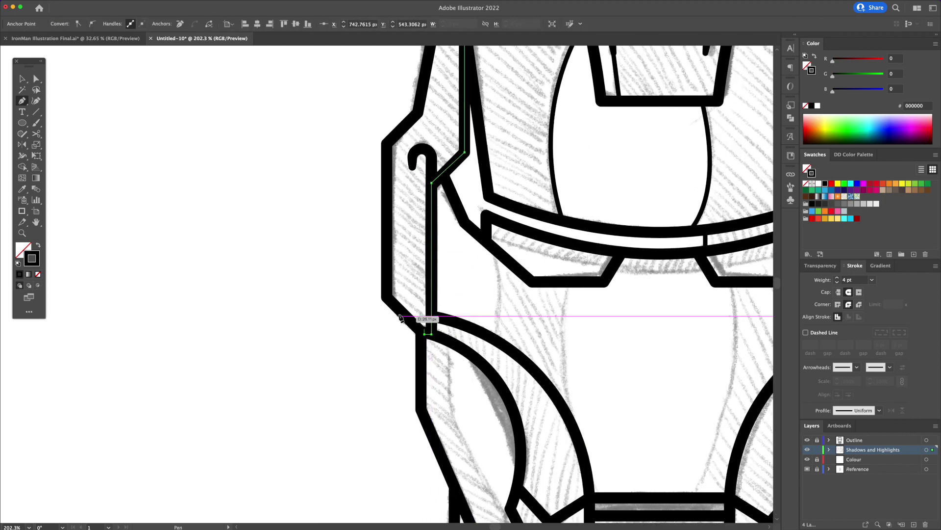
scroll(390, 184, "up", 1)
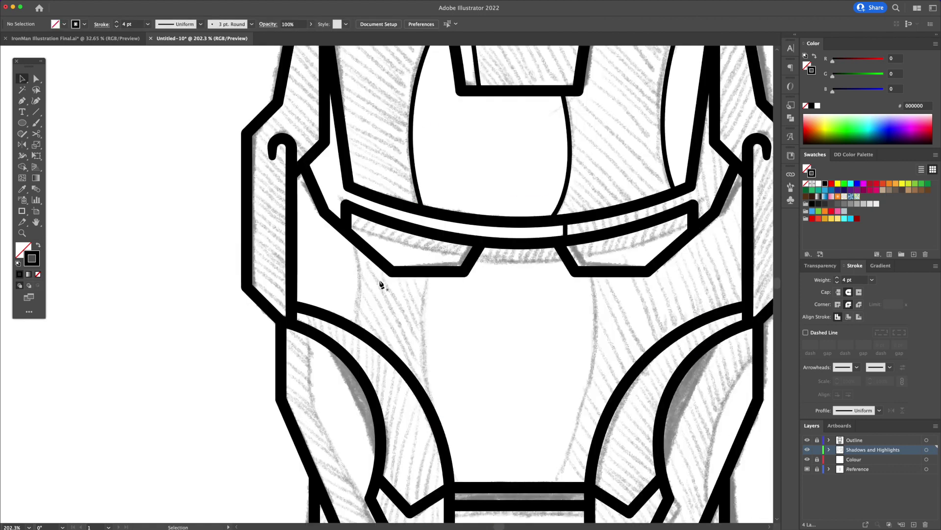
Begin a cheek shadow shape with curved edges down to its bottom corner
key("p")
left_click(356, 239)
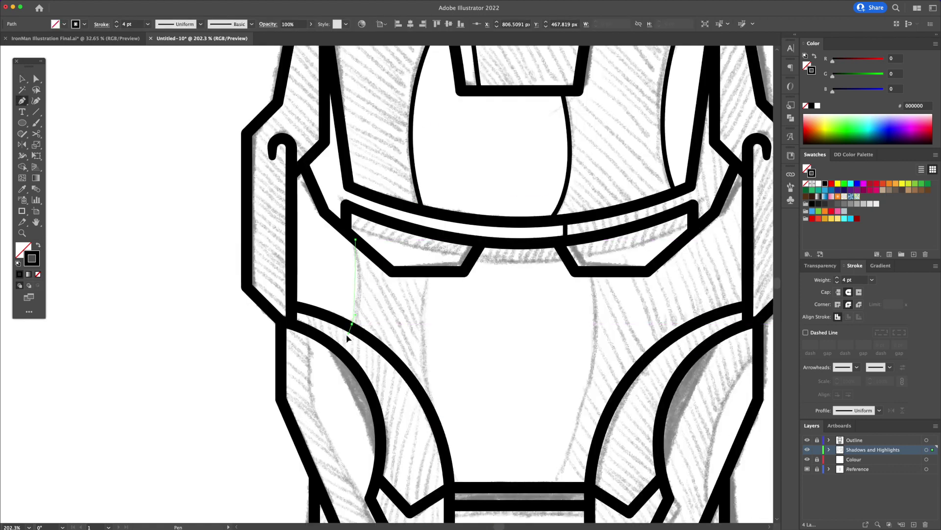
left_click_drag(350, 330, 345, 352)
left_click_drag(450, 455, 430, 416)
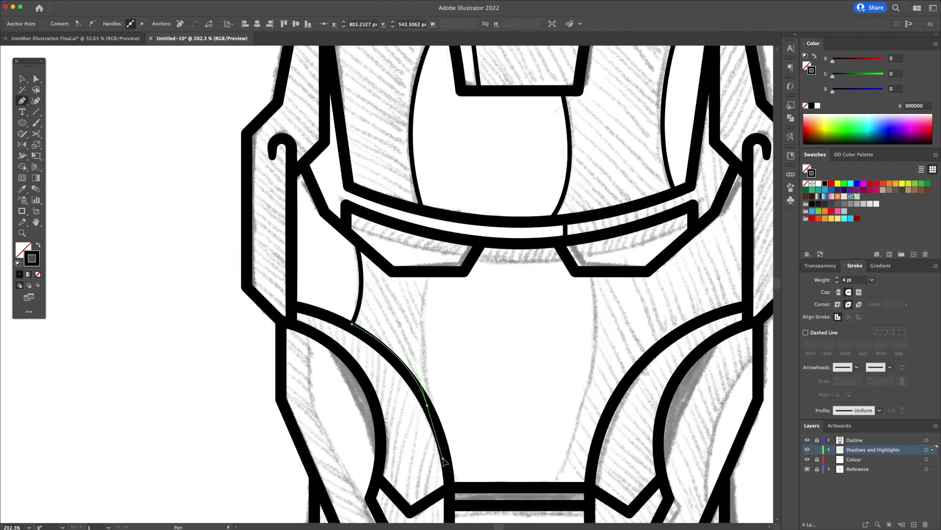
left_click_drag(428, 279, 444, 249)
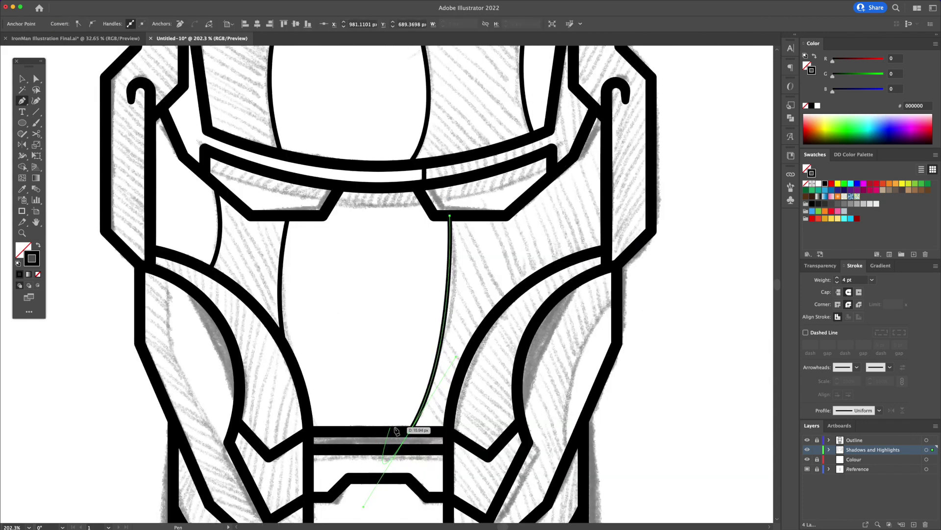
left_click(445, 431)
Carry the cheek shadow up the right side, temple and brow, closing it near the eye
left_click_drag(605, 252, 629, 250)
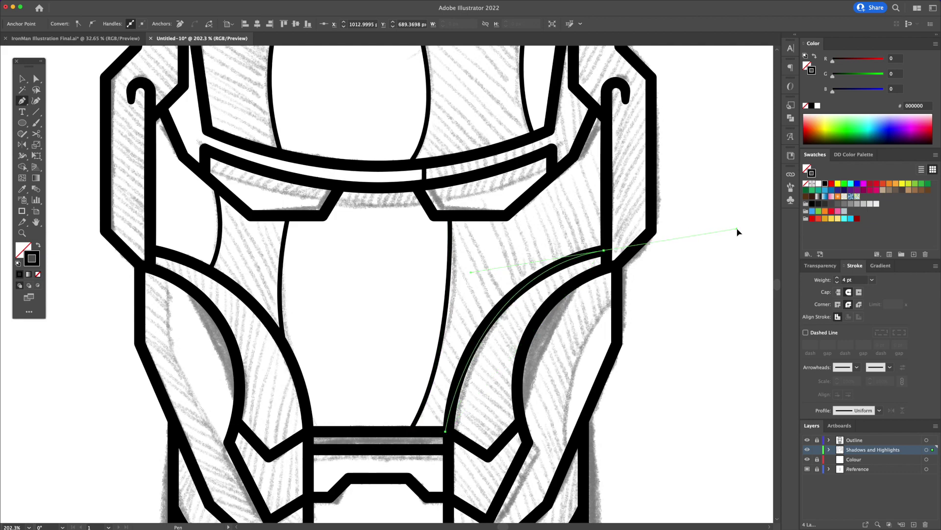
left_click(603, 254)
left_click(604, 113)
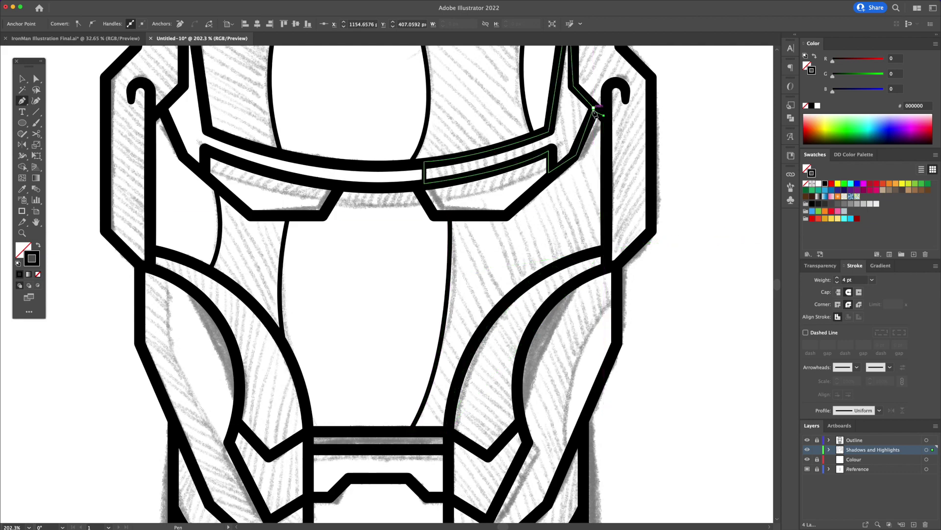
left_click(576, 156)
left_click(511, 214)
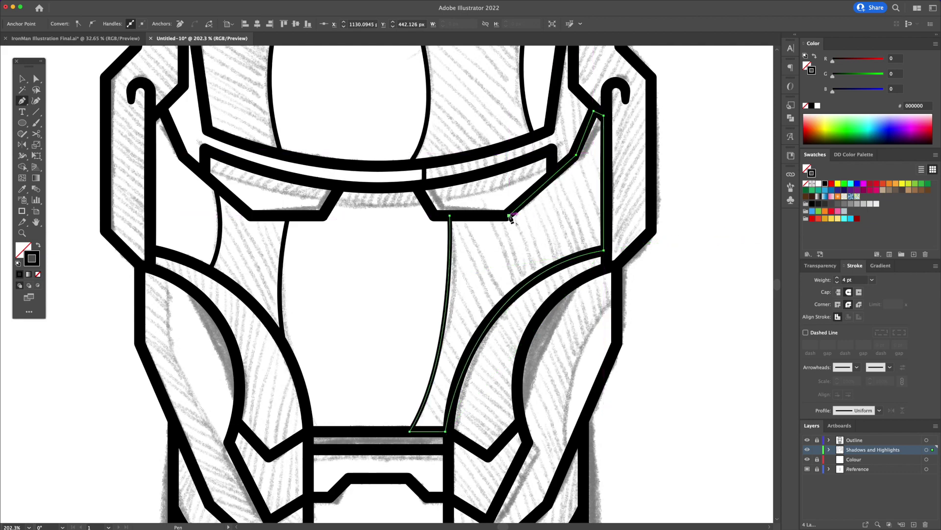
left_click(451, 218)
scroll(452, 218, "up", 3)
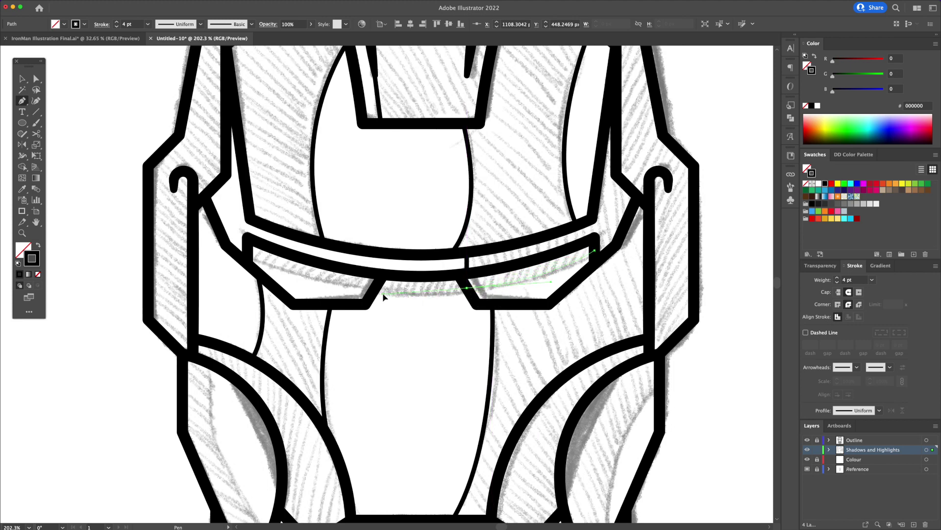
Draw the right brow highlight and right cheek crescent, mirroring a shape to the left
left_click_drag(466, 288, 466, 291)
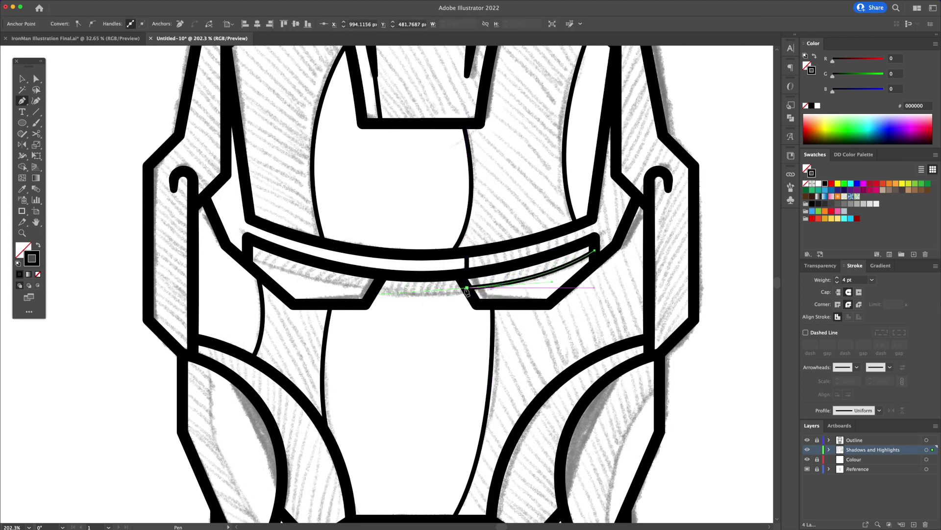
left_click_drag(593, 240, 595, 243)
left_click(594, 243)
scroll(479, 280, "up", 2)
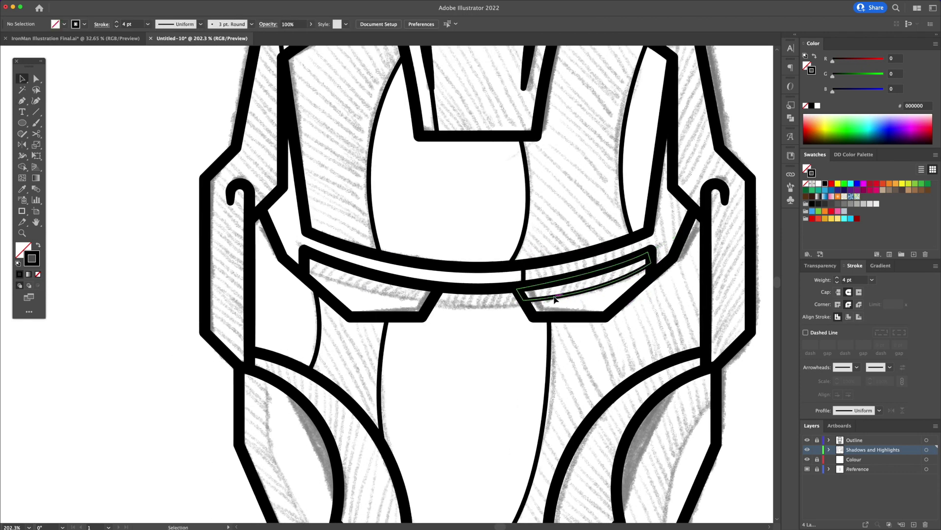
left_click(480, 290, "alt")
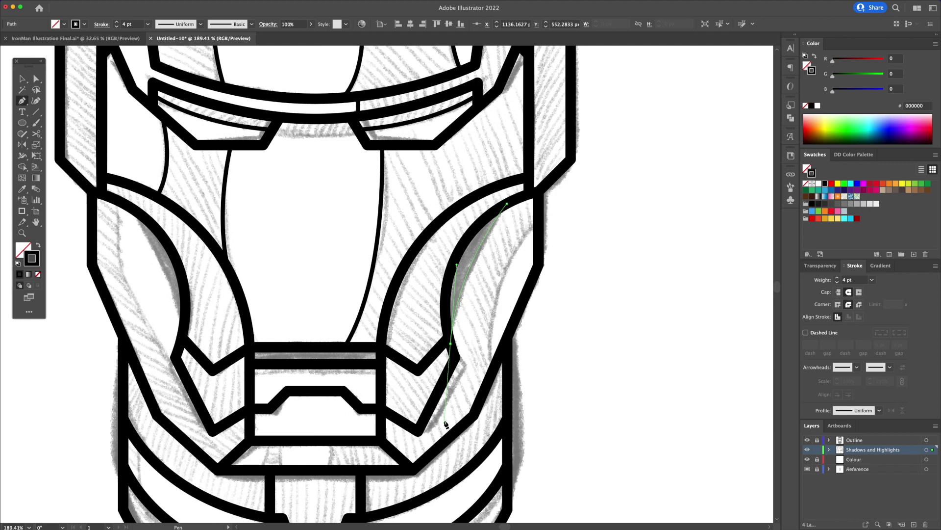
left_click_drag(451, 345, 451, 353)
left_click(508, 206)
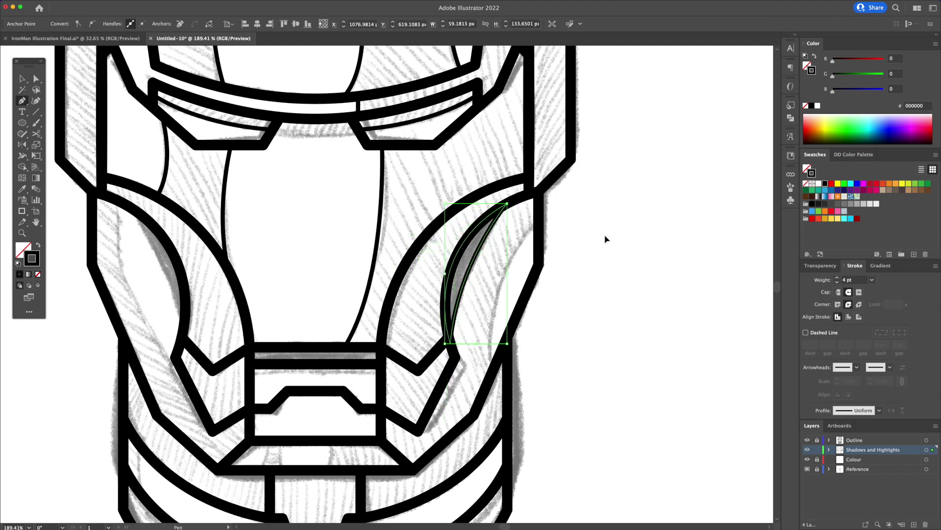
key("v")
left_click(588, 249)
Outline an outer shadow down the right cheek toward the chin
key("p")
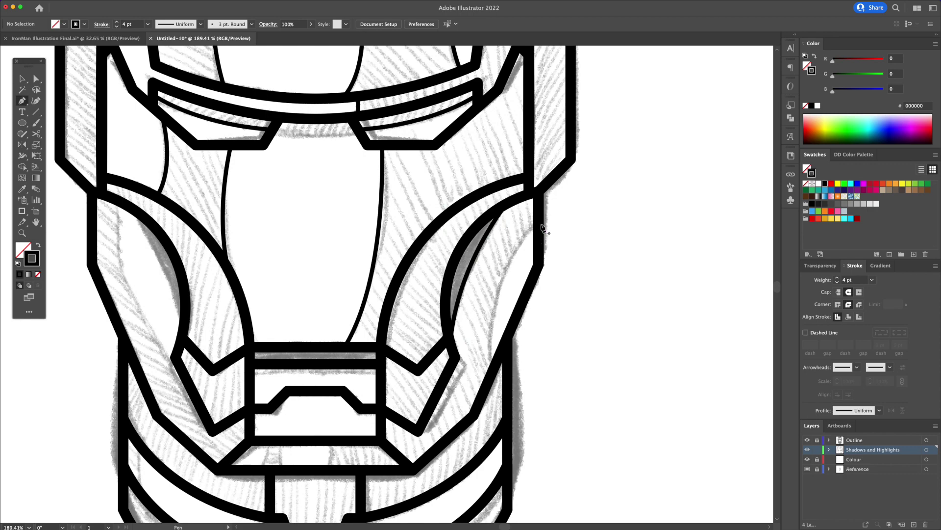
left_click(543, 230)
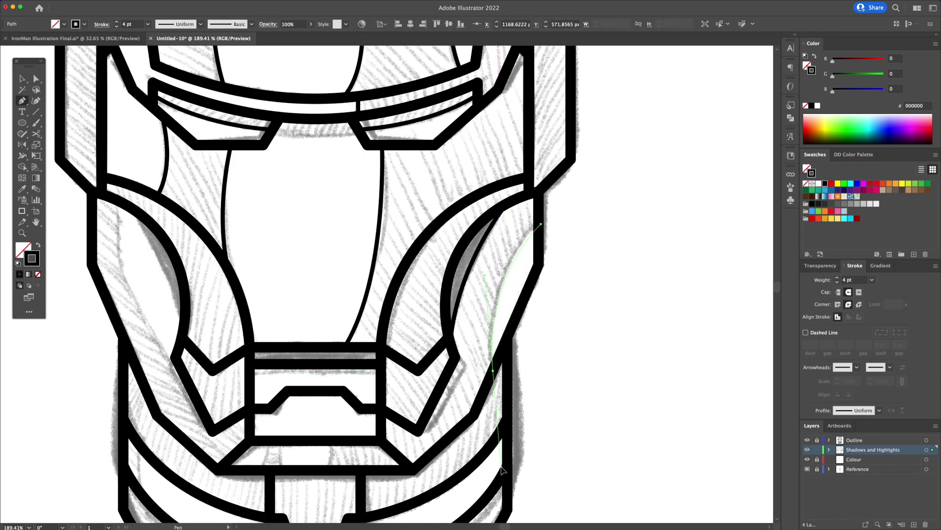
left_click(494, 372)
scroll(500, 411, "down", 5)
scroll(500, 294, "down", 3)
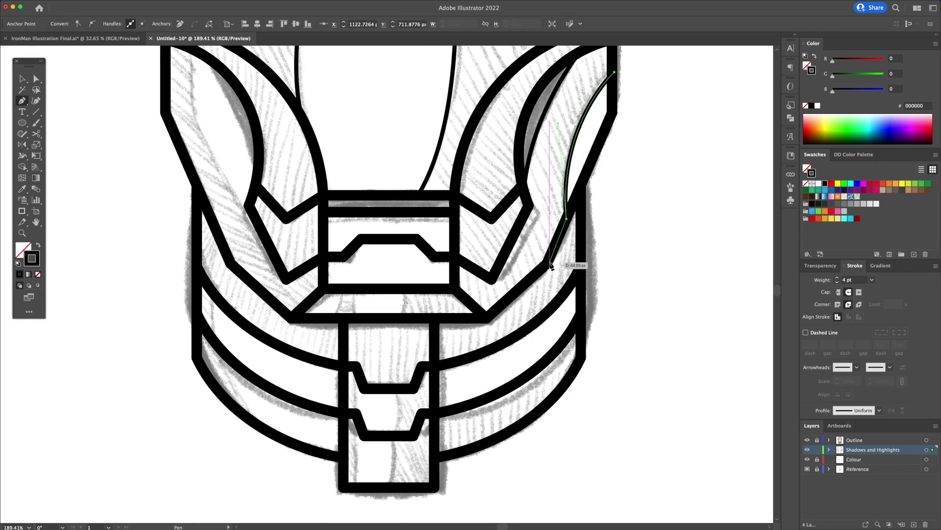
left_click(490, 320)
left_click(491, 278)
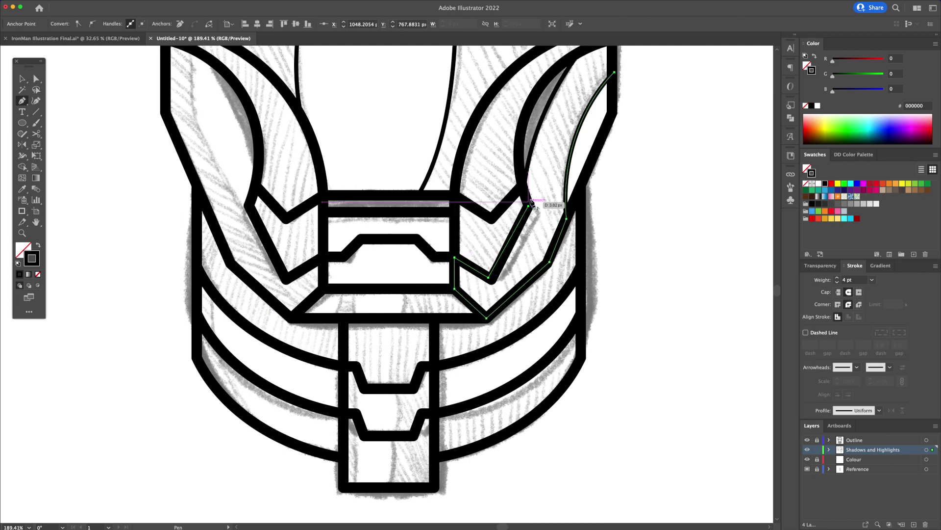
scroll(515, 258, "up", 5)
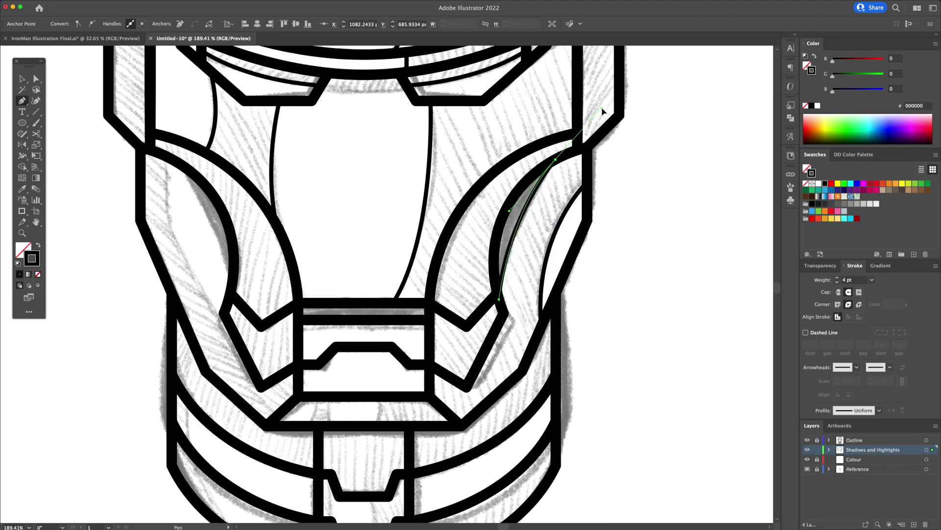
Nudge an anchor on the left cheek shape slightly to the right
left_click(592, 147)
scroll(515, 258, "left", 5)
left_click(389, 259)
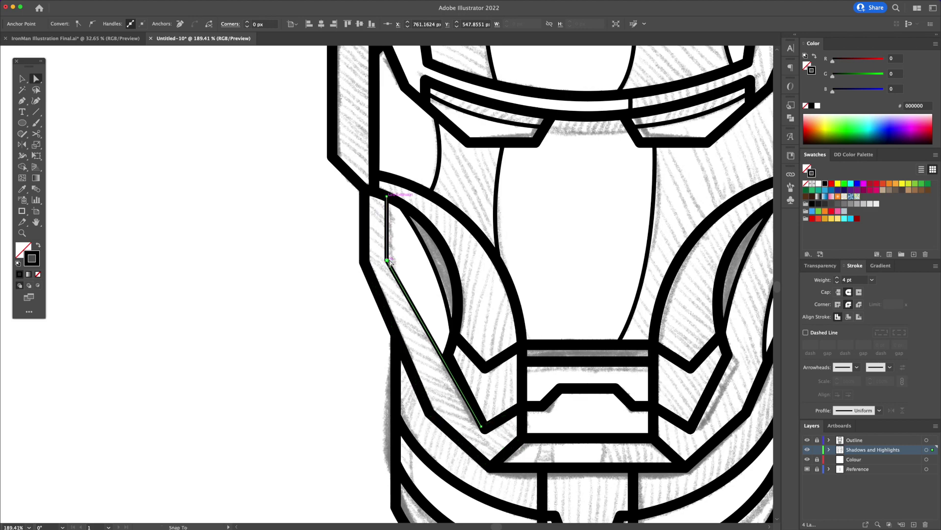
left_click_drag(389, 260, 397, 261)
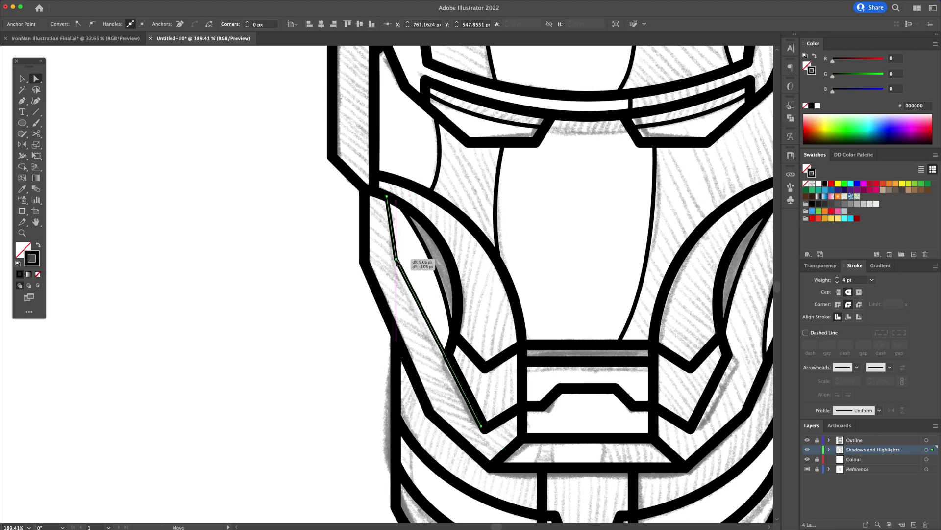
scroll(398, 294, "down", 5)
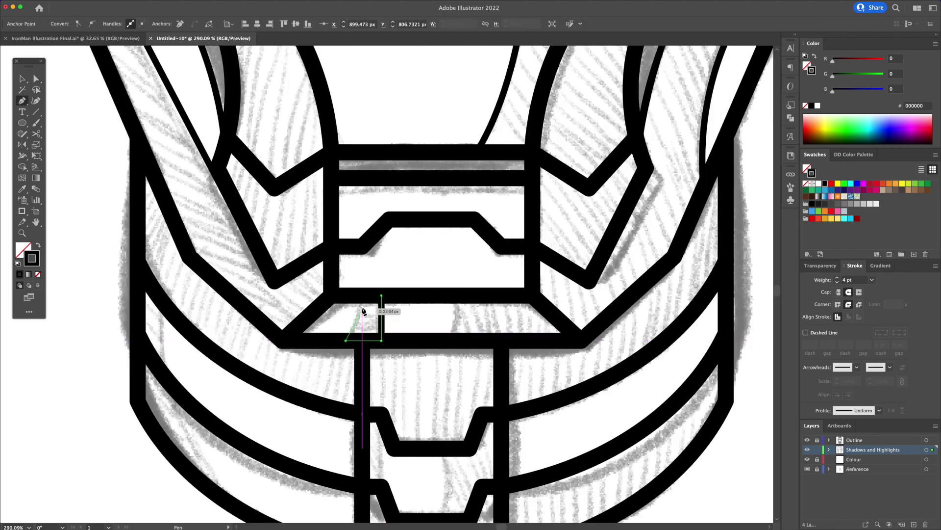
Draw two curved shadow slivers below the mouth plate and a chin strap shadow shape
left_click_drag(361, 295, 363, 297)
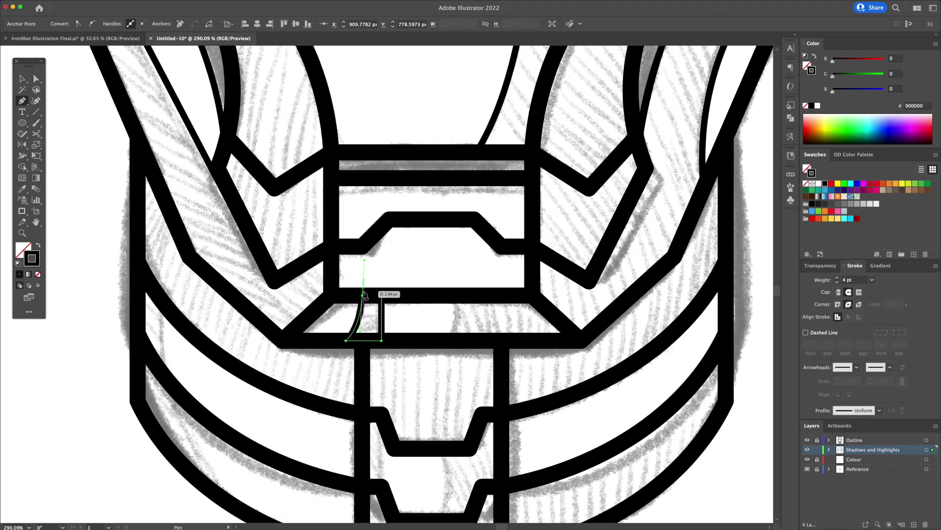
left_click(452, 298)
left_click_drag(456, 339, 552, 349)
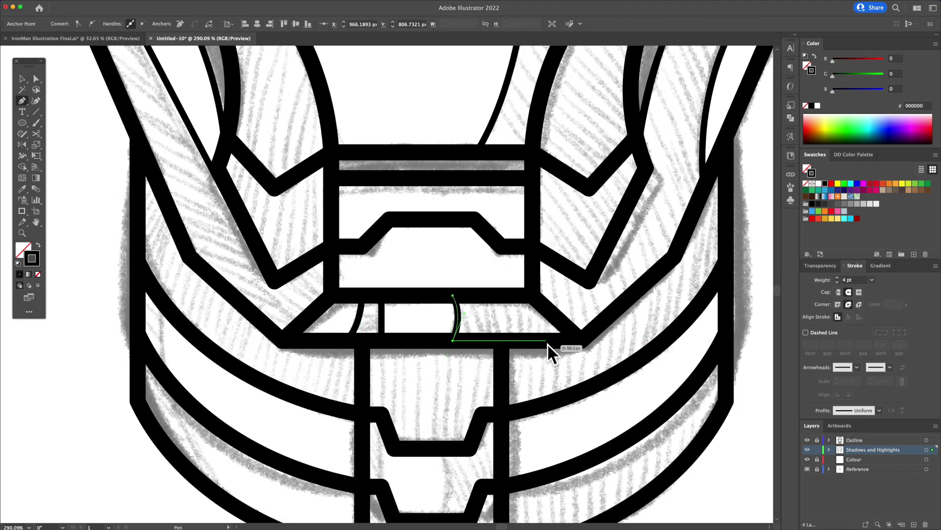
scroll(456, 316, "up", 3)
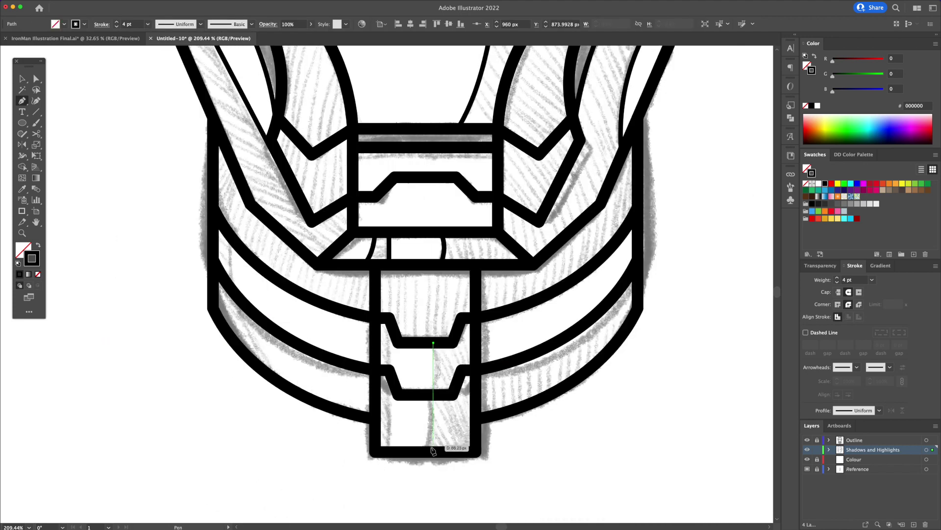
left_click(433, 450)
left_click(474, 452)
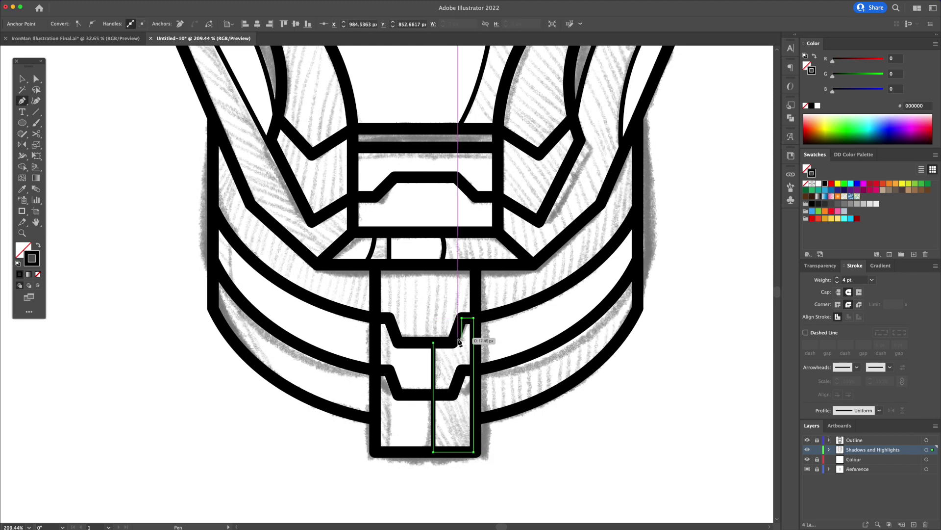
key("v")
left_click(397, 382)
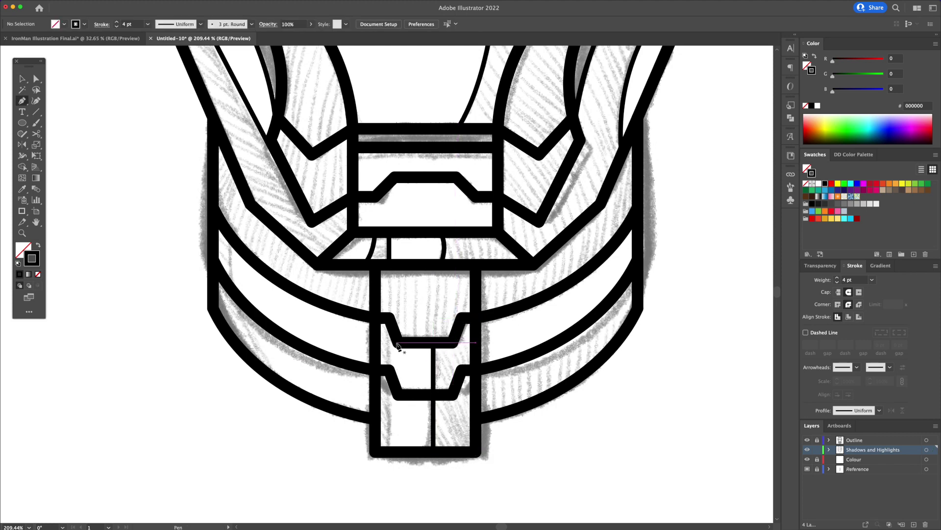
Add a vertical strip on the chin strap and a shadow along the lower left jaw
left_click(398, 346)
left_click(398, 453)
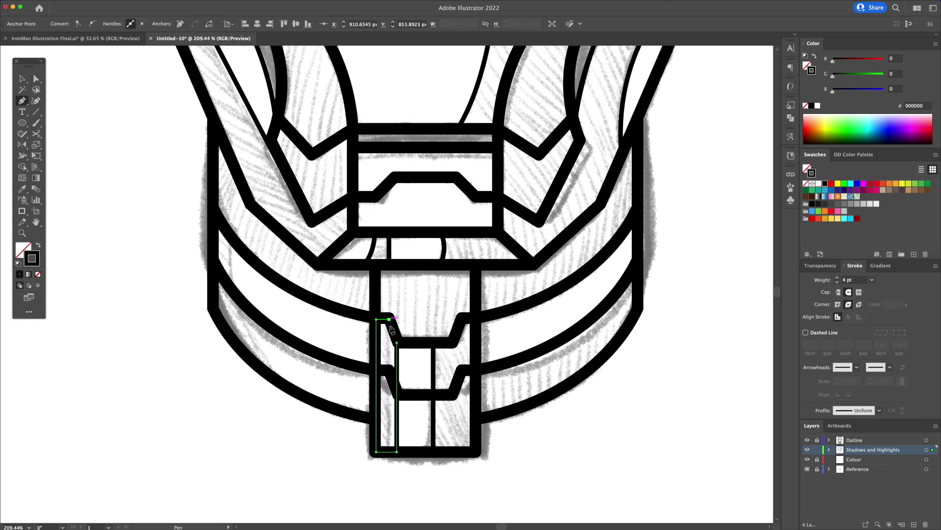
scroll(316, 403, "up", 3)
key("p")
left_click(418, 278)
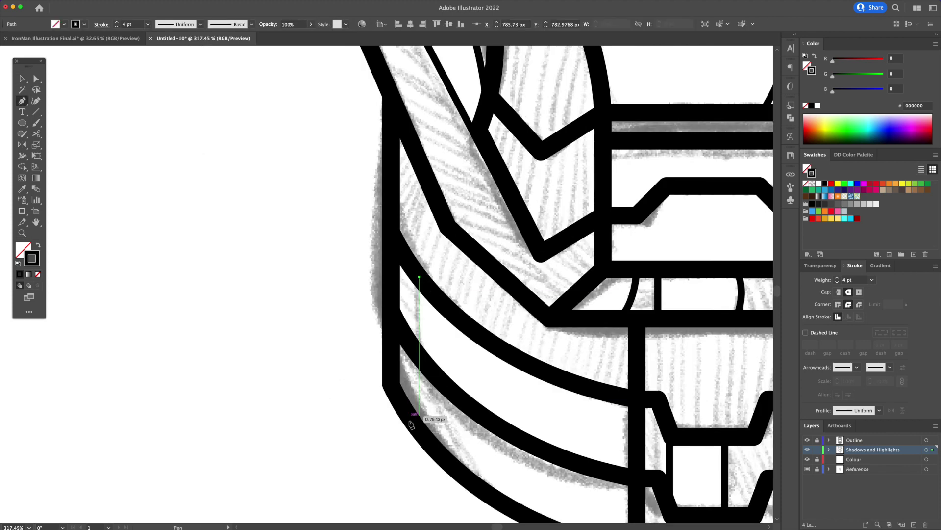
left_click(418, 423)
left_click(388, 384)
left_click(391, 250)
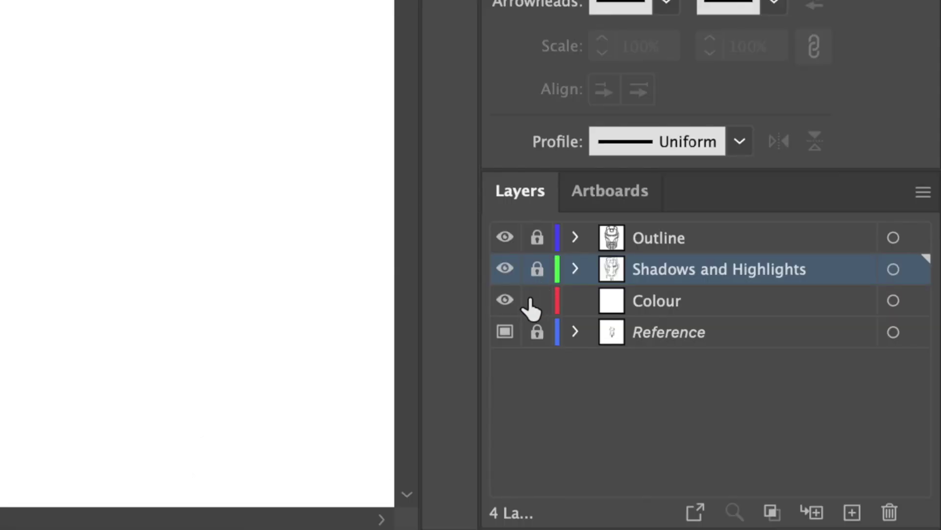
Make the Colour layer the drawing target in the Layers panel
left_click(644, 300)
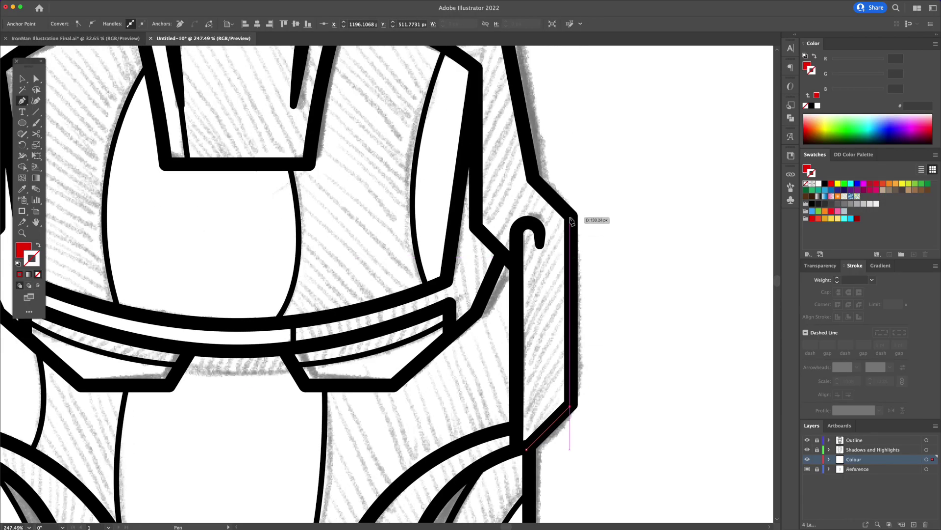
Trace the red fill outline across the helmet top and around the left side
left_click(571, 221)
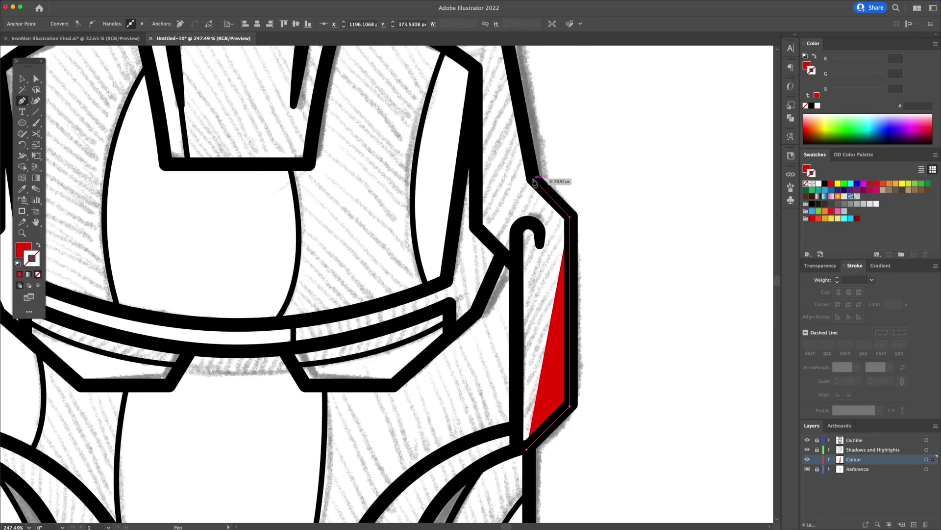
scroll(515, 258, "up", 5)
left_click(545, 234)
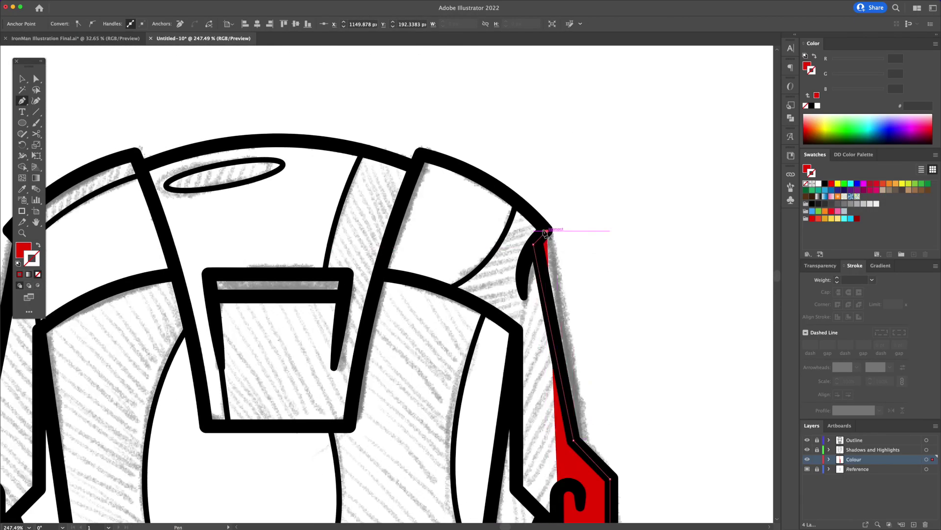
left_click(419, 168)
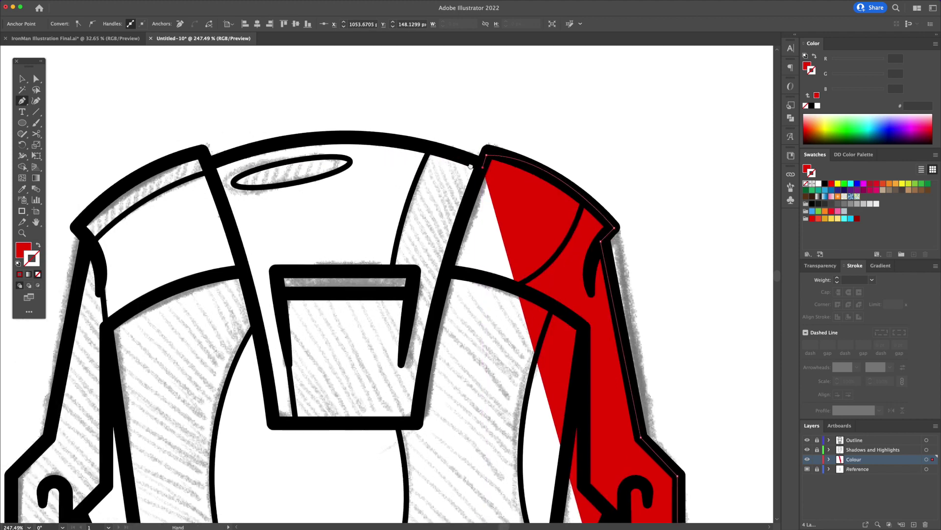
scroll(417, 171, "left", 5)
left_click(331, 174)
left_click(197, 241)
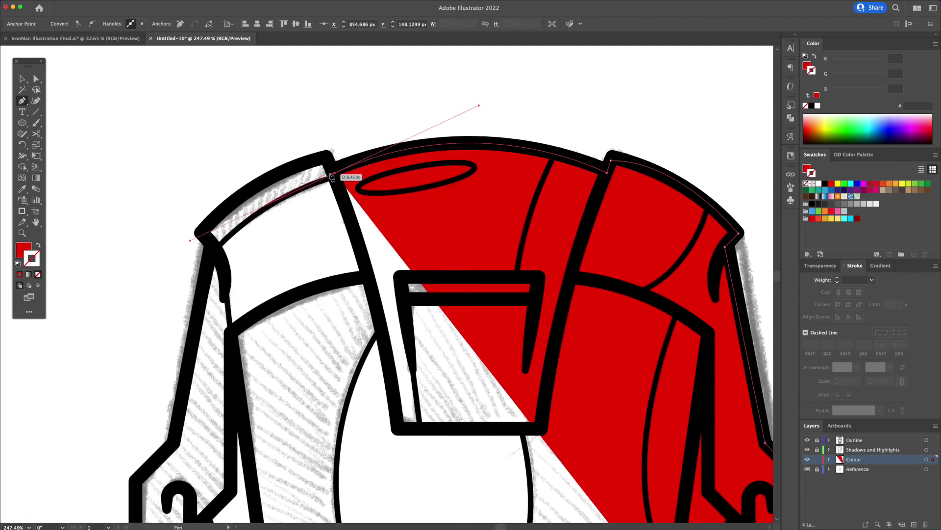
left_click_drag(200, 238, 158, 298)
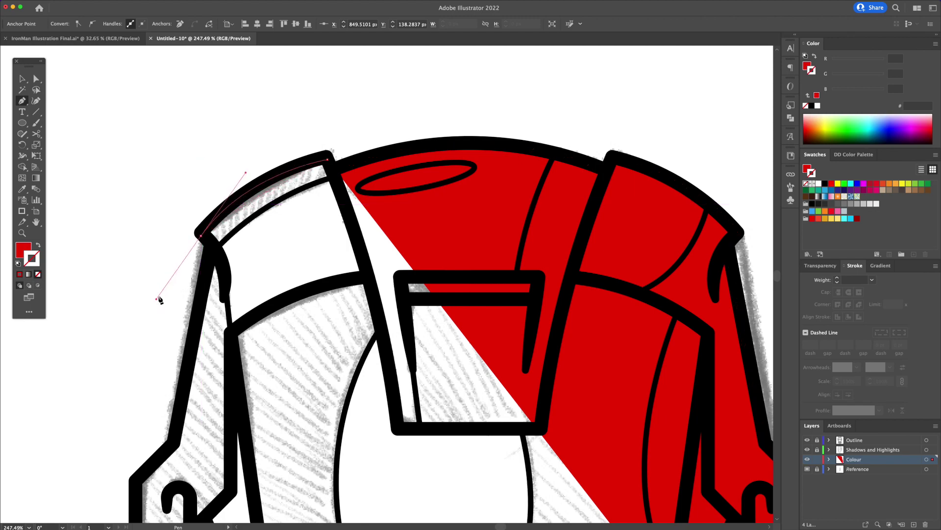
scroll(368, 294, "down", 5)
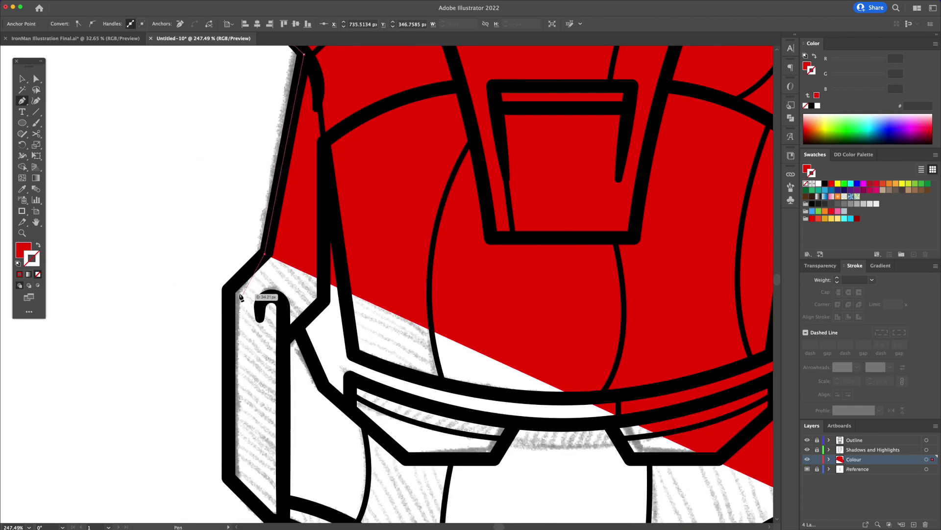
scroll(368, 294, "down", 3)
scroll(369, 294, "down", 5)
scroll(367, 294, "down", 2)
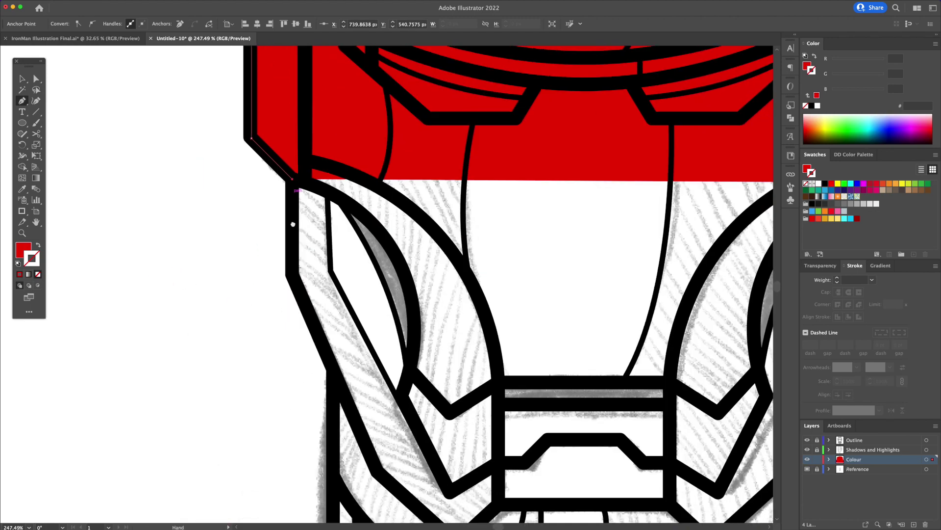
scroll(367, 294, "down", 5)
scroll(369, 295, "down", 3)
scroll(368, 294, "down", 5)
scroll(367, 294, "down", 2)
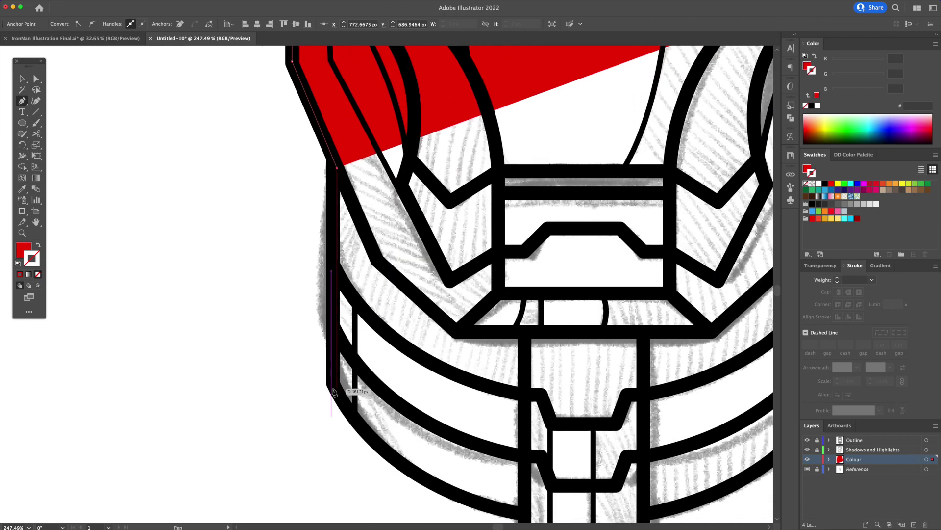
scroll(368, 294, "down", 4)
Carry the red outline around the jaw, chin and right side, closing the shape
left_click_drag(438, 403, 592, 439)
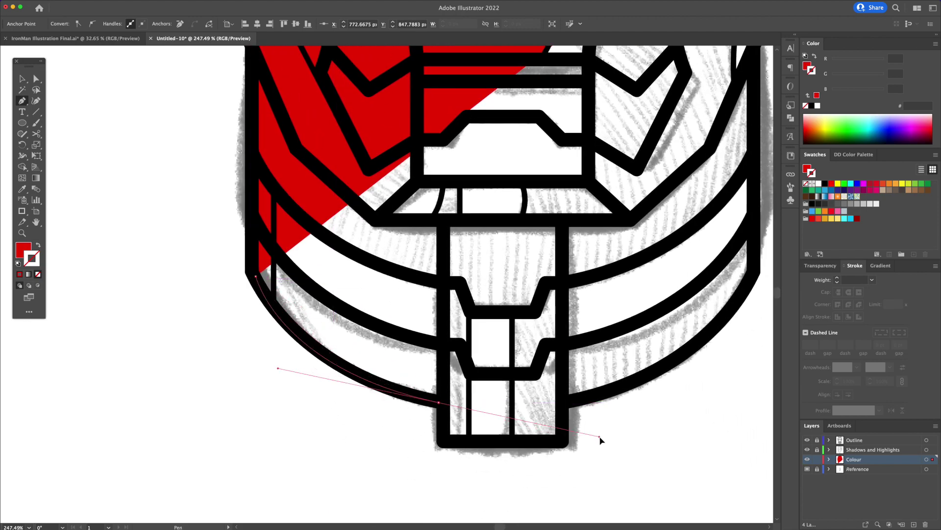
left_click(445, 406)
left_click(445, 443)
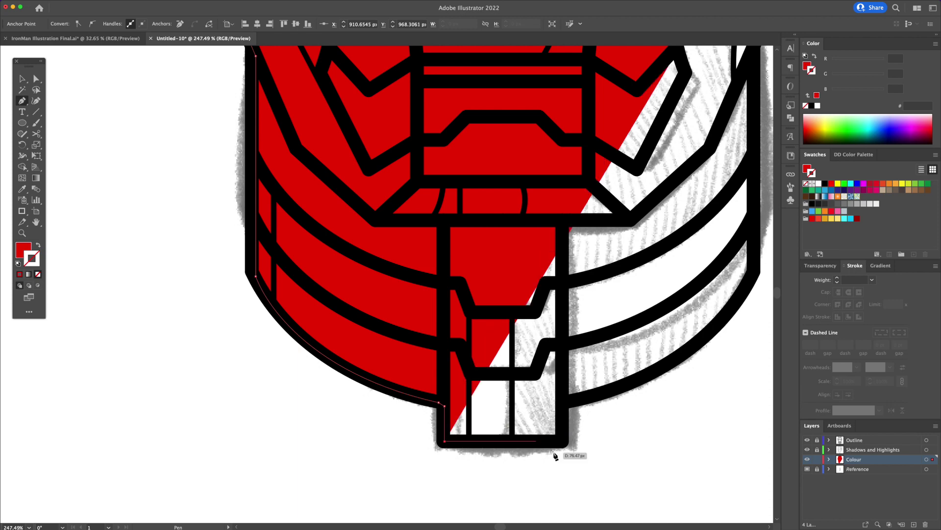
left_click(563, 443)
scroll(562, 413, "right", 5)
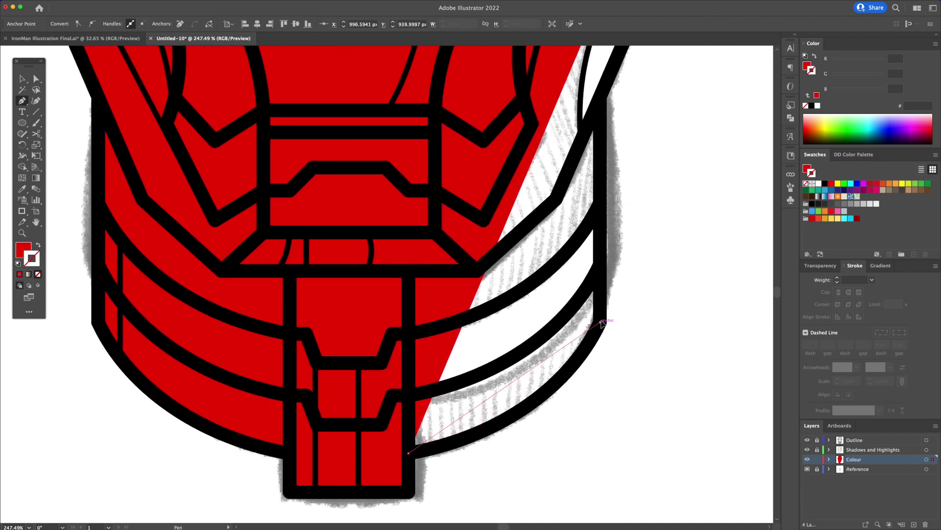
left_click_drag(601, 321, 671, 207)
left_click(603, 103)
scroll(603, 220, "up", 5)
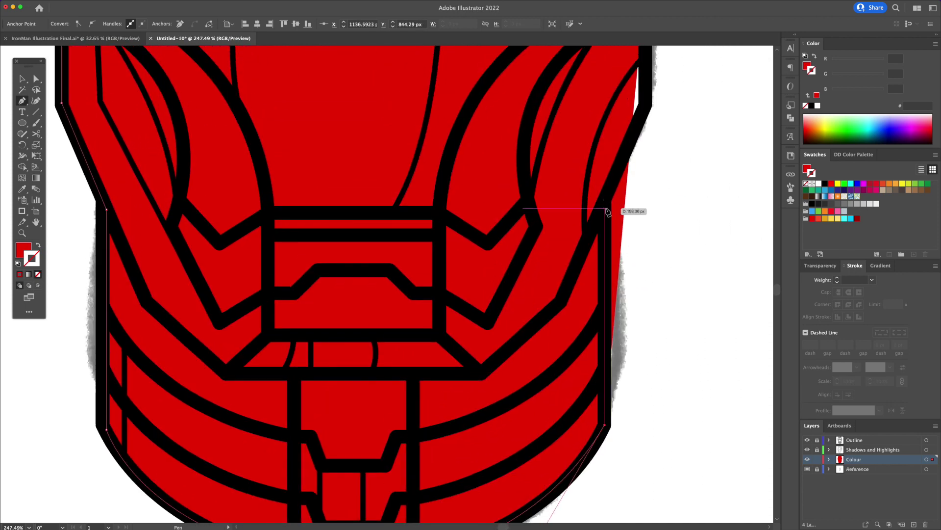
scroll(604, 220, "up", 8)
scroll(581, 375, "up", 2)
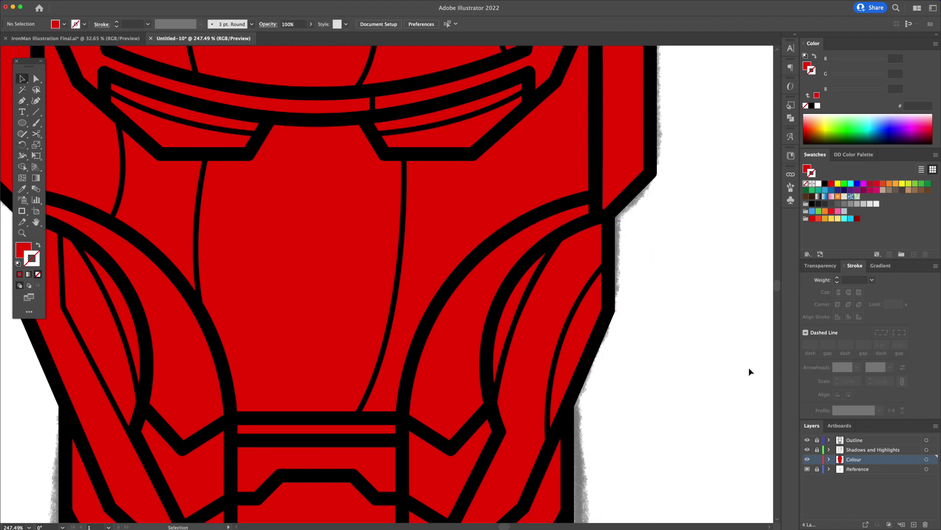
key("ctrl+minus")
Start the yellow faceplate at the forehead and trace down the right visor edge and cheek
left_click(474, 265)
left_click(551, 151)
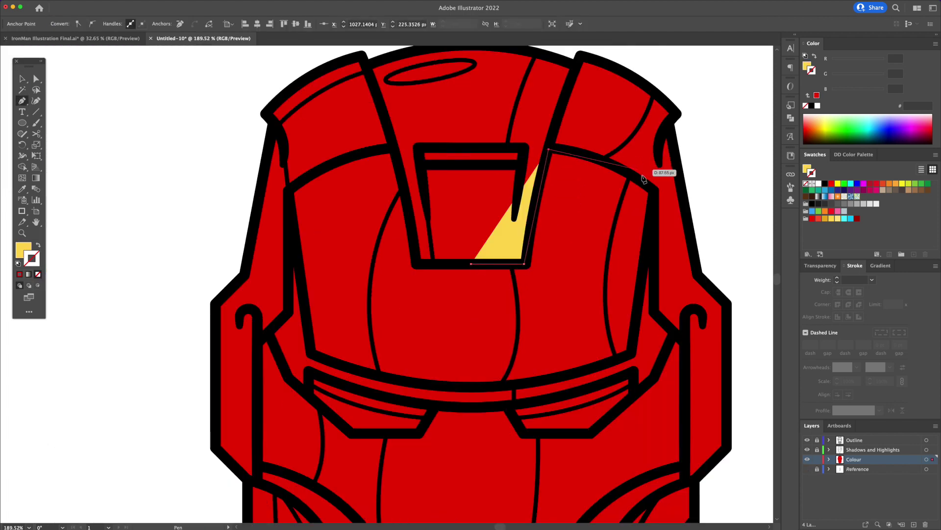
left_click_drag(652, 193, 654, 196)
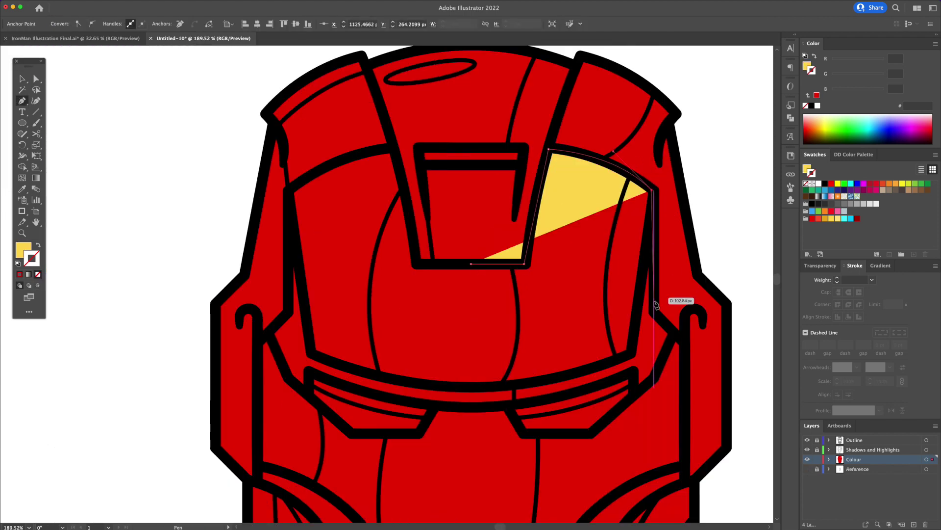
left_click(655, 304)
scroll(675, 309, "down", 5)
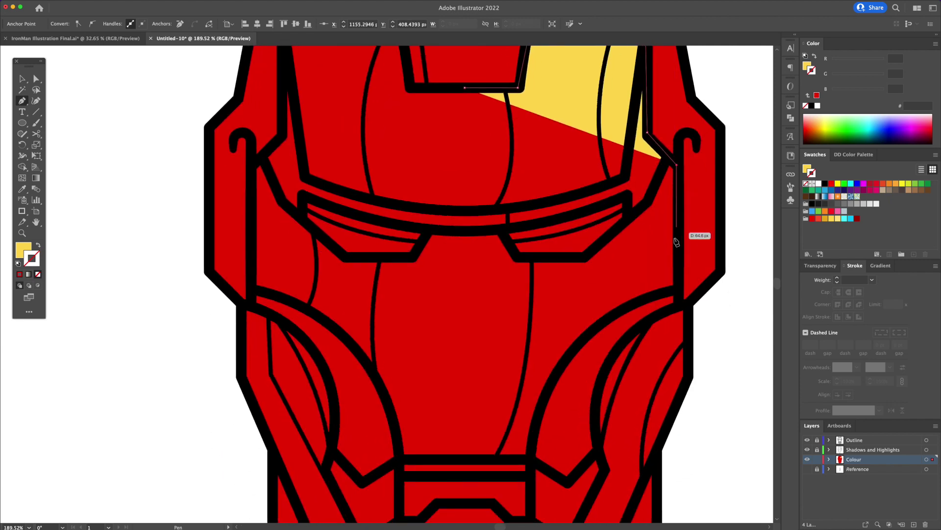
left_click(677, 290)
scroll(678, 309, "down", 5)
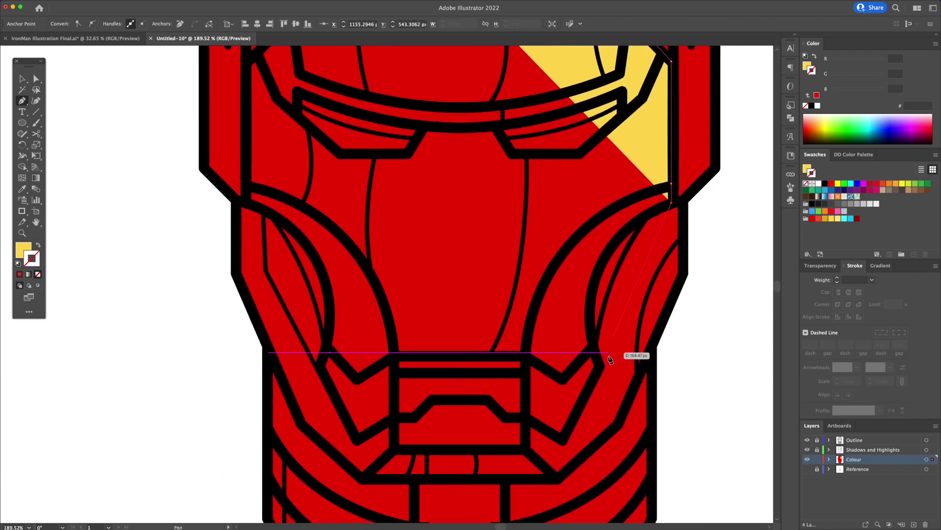
Trace the yellow outline around the mouth and up the left cheek, closing the faceplate
left_click(600, 366)
scroll(599, 368, "down", 5)
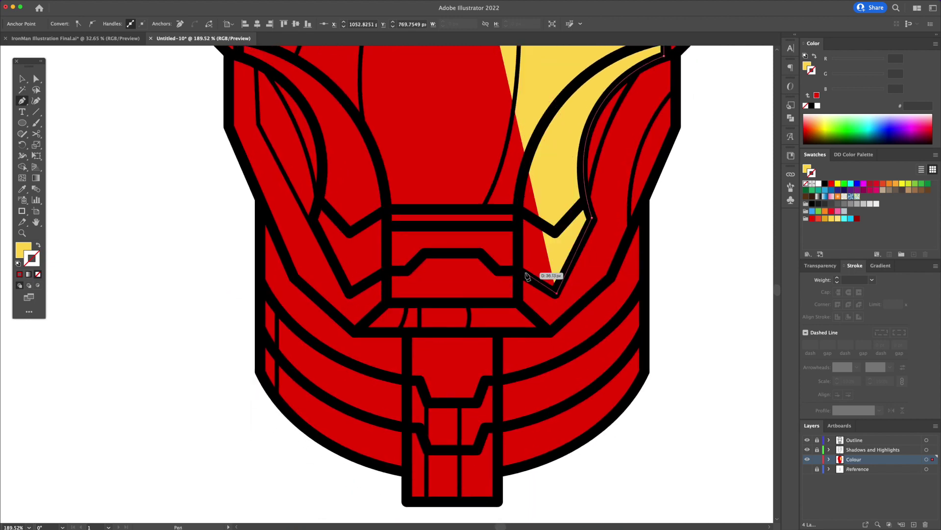
left_click(556, 286)
left_click(397, 221)
left_click(361, 309)
scroll(397, 295, "up", 5)
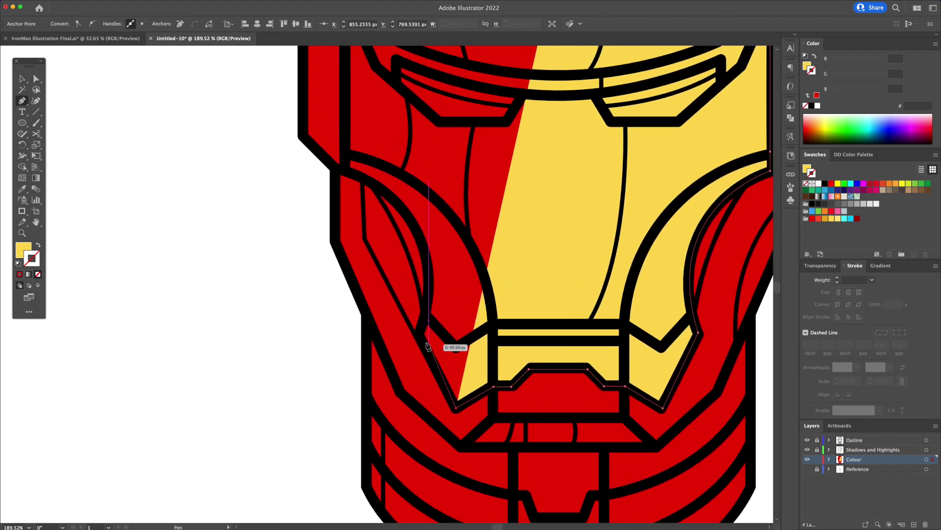
left_click(421, 333)
left_click(351, 182)
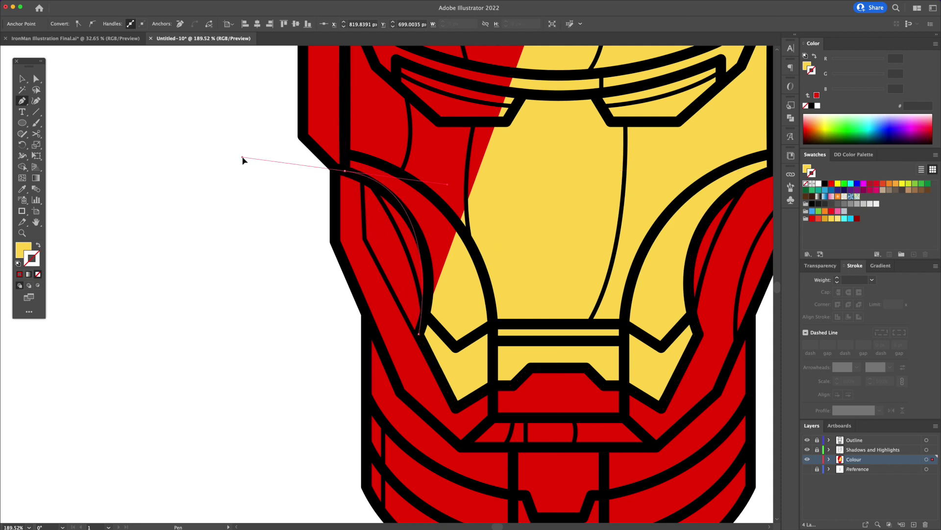
scroll(369, 185, "up", 8)
left_click(379, 193)
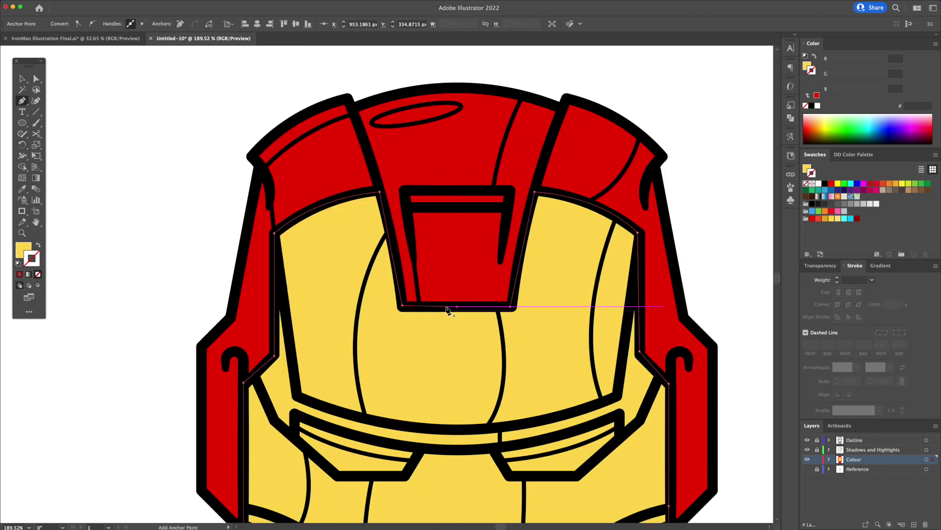
scroll(452, 310, "down", 8)
left_click(600, 242)
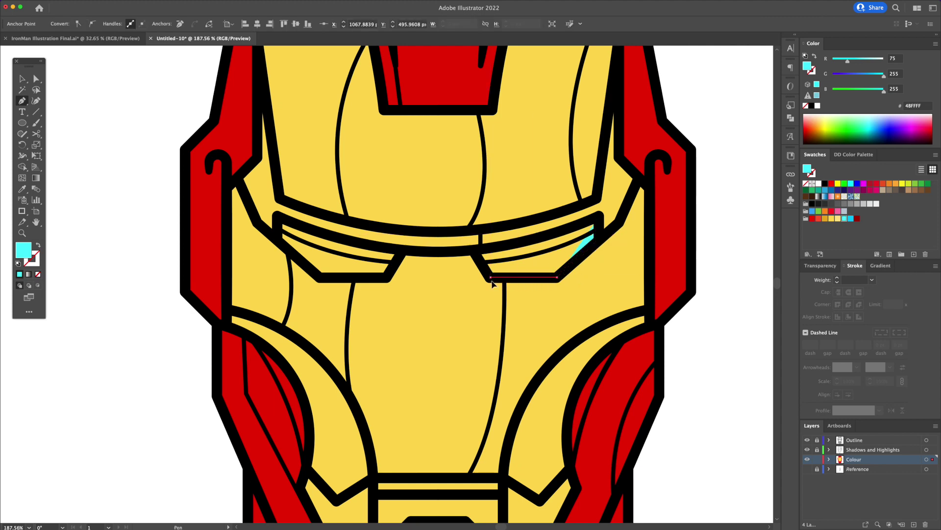
Close the cyan right-eye shape and select it
left_click(476, 253)
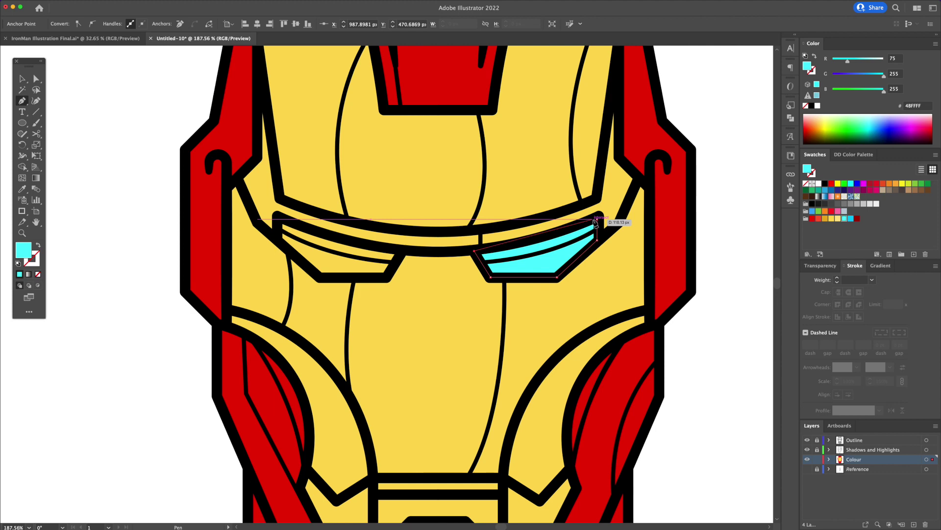
key("v")
left_click(699, 309)
left_click(580, 272)
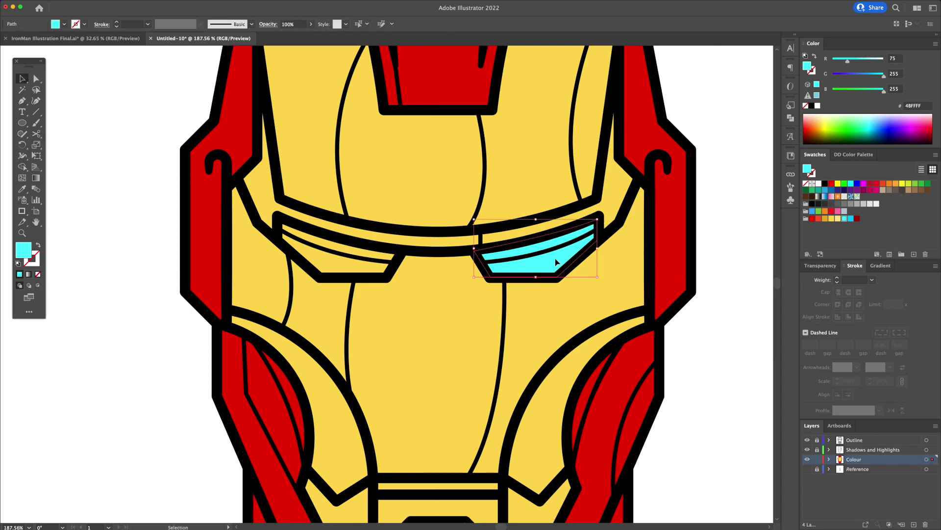
Reflect a copy of the eye across the face centre to make the left eye
key("o")
left_click(440, 270)
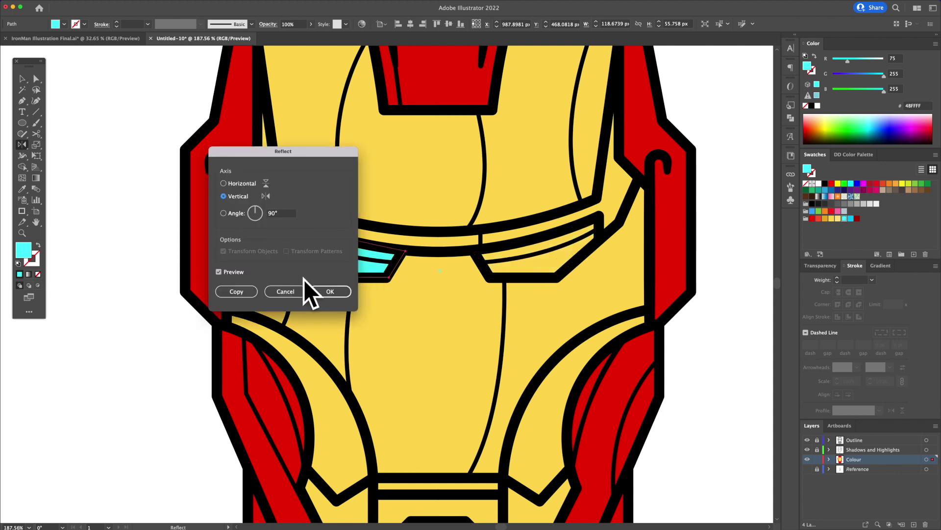
left_click(236, 291)
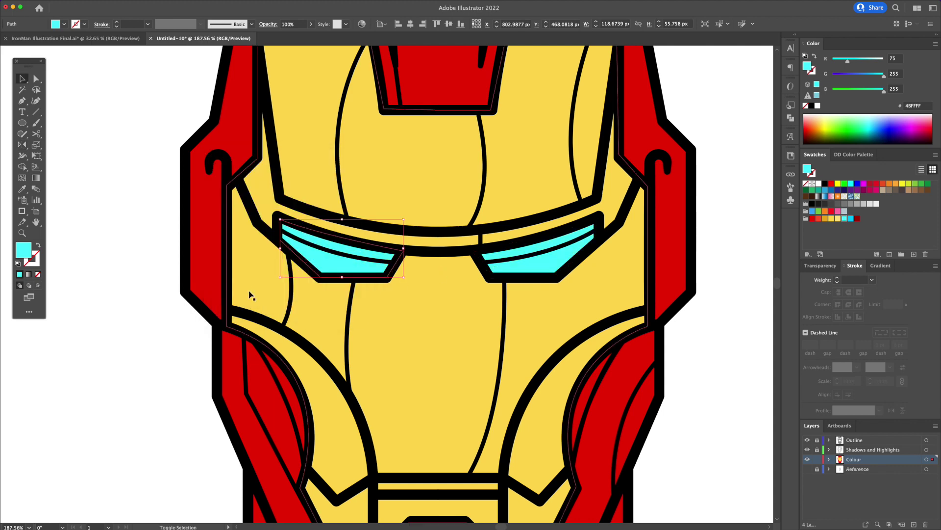
left_click(139, 364)
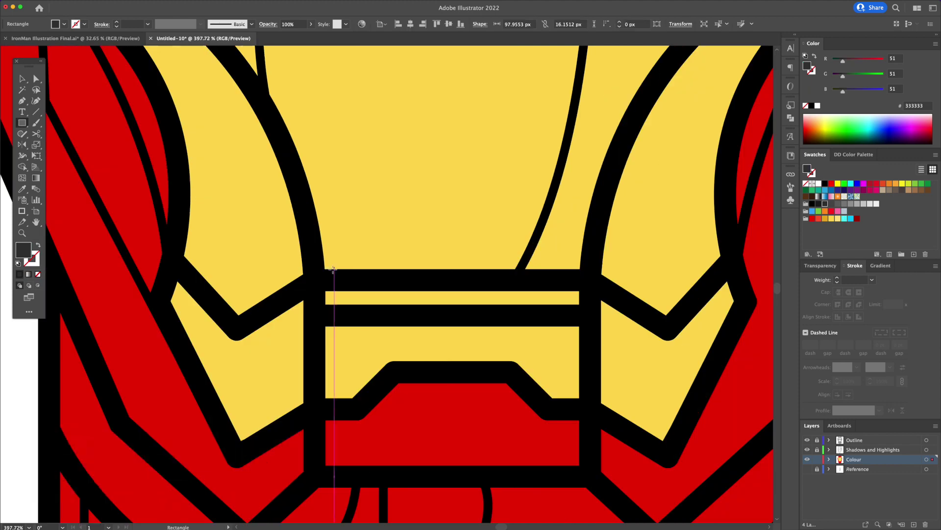
key("m")
Draw a dark bar over the mouth slit and a dark red shadow across the jaw band
left_click_drag(324, 290, 572, 309)
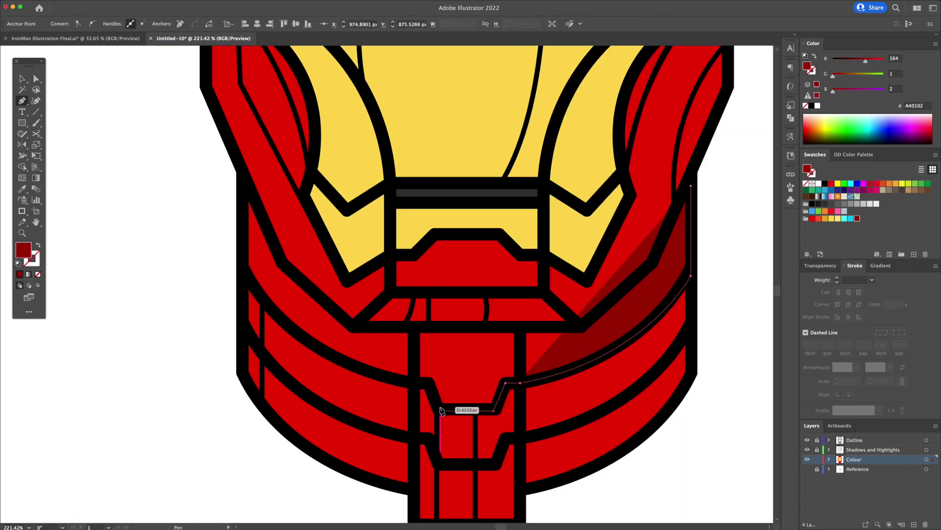
left_click(442, 410)
left_click(429, 381)
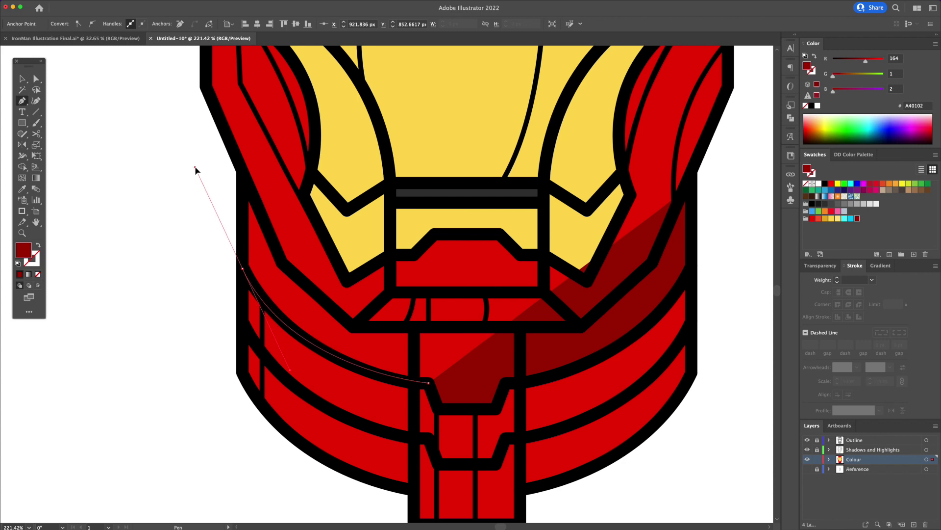
left_click(242, 180)
left_click(280, 261)
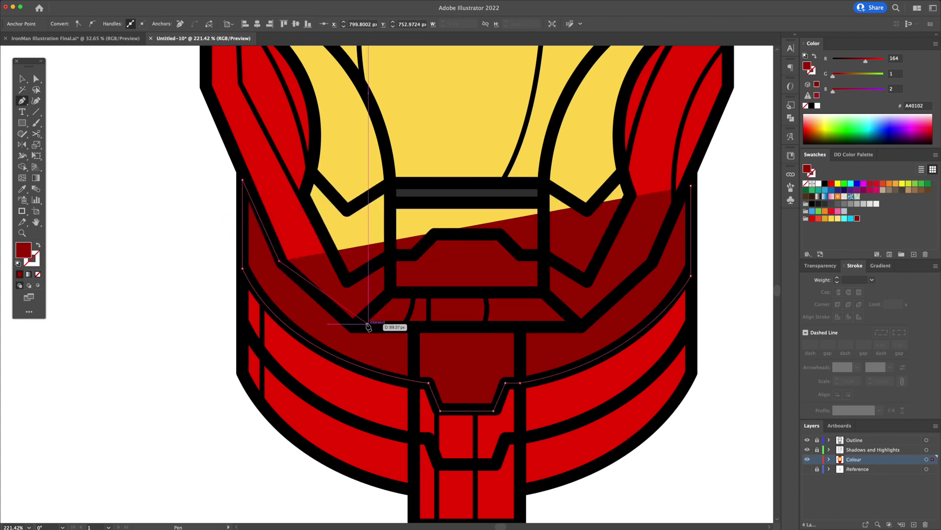
left_click(353, 325)
left_click(582, 326)
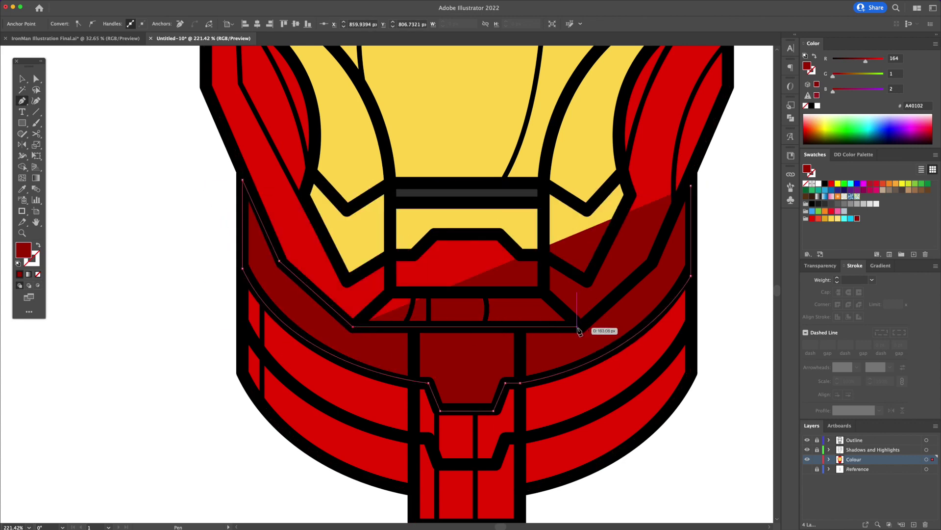
left_click(646, 275)
left_click(692, 184)
key("Escape")
scroll(550, 288, "up", 3)
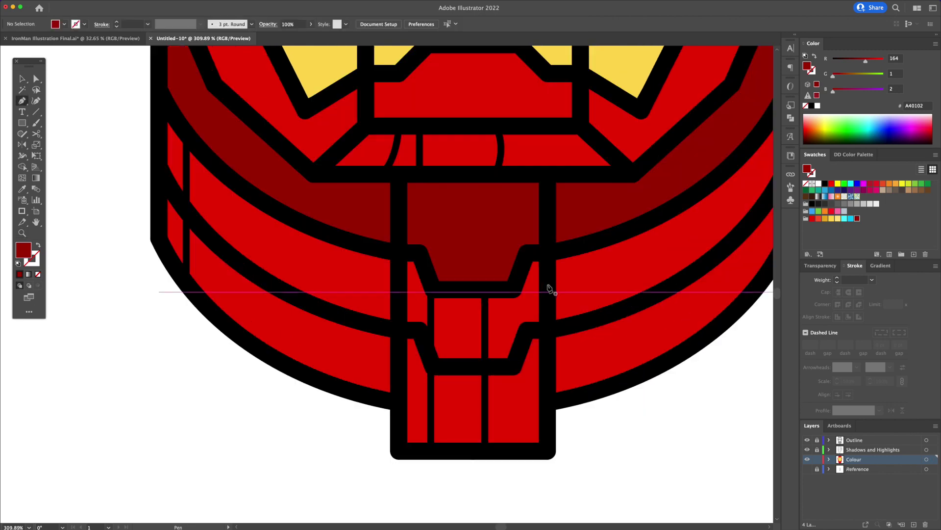
Trace a closed dark red shadow over the neck column below the chin piece
left_click(548, 253)
left_click(547, 451)
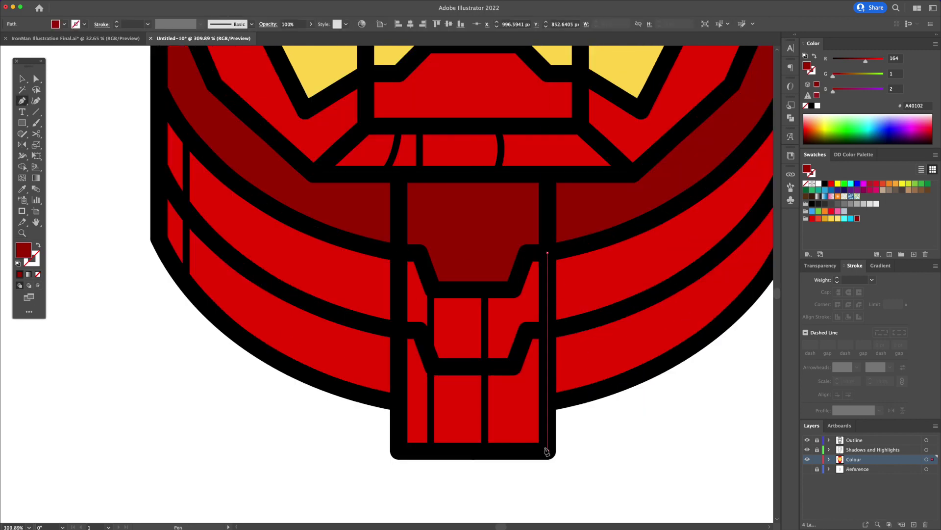
left_click(404, 451)
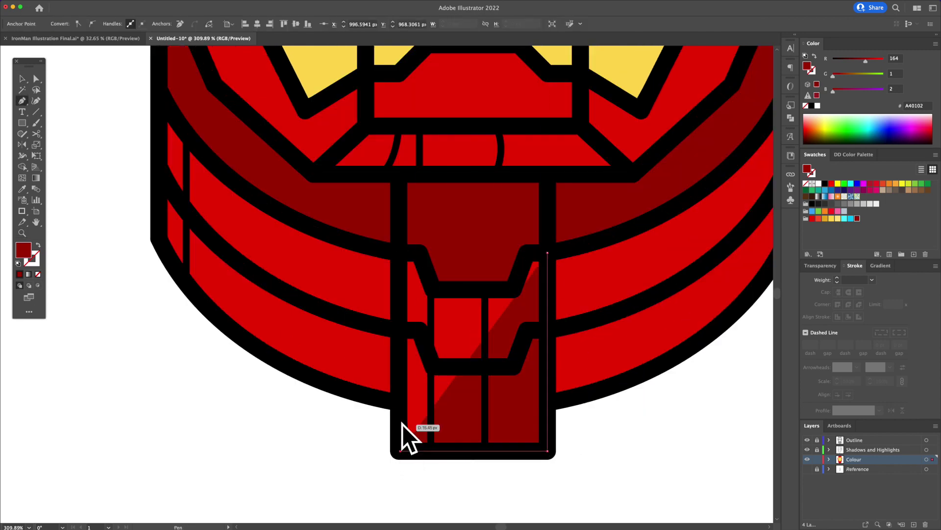
left_click(409, 254)
left_click(419, 255)
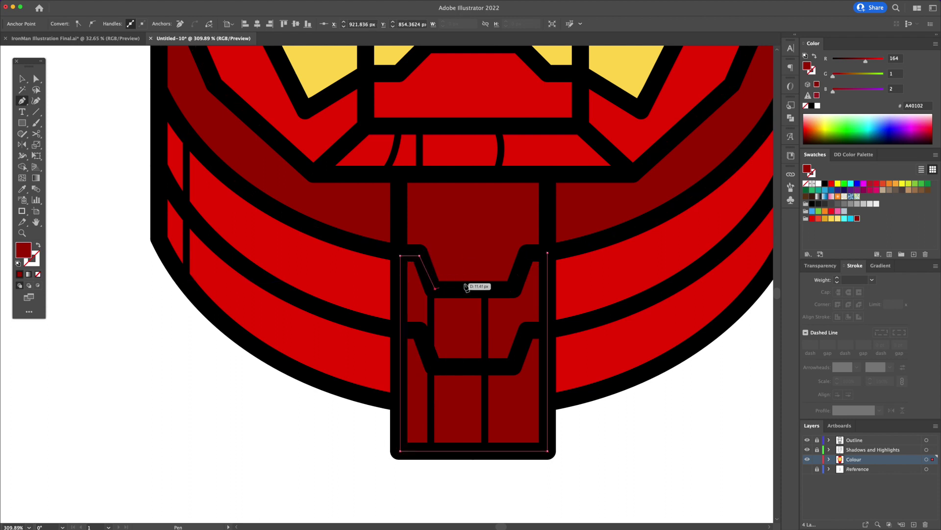
left_click(436, 288)
left_click(515, 289)
left_click(528, 254)
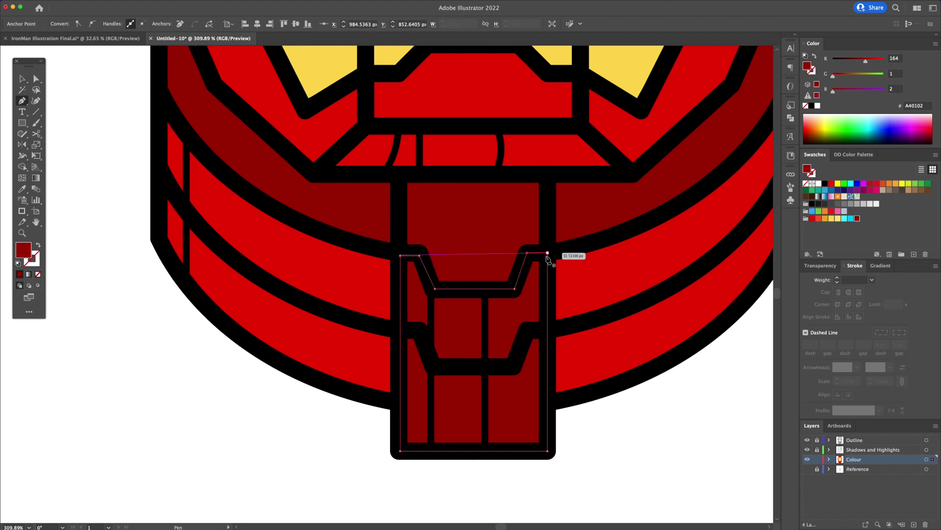
left_click(551, 257)
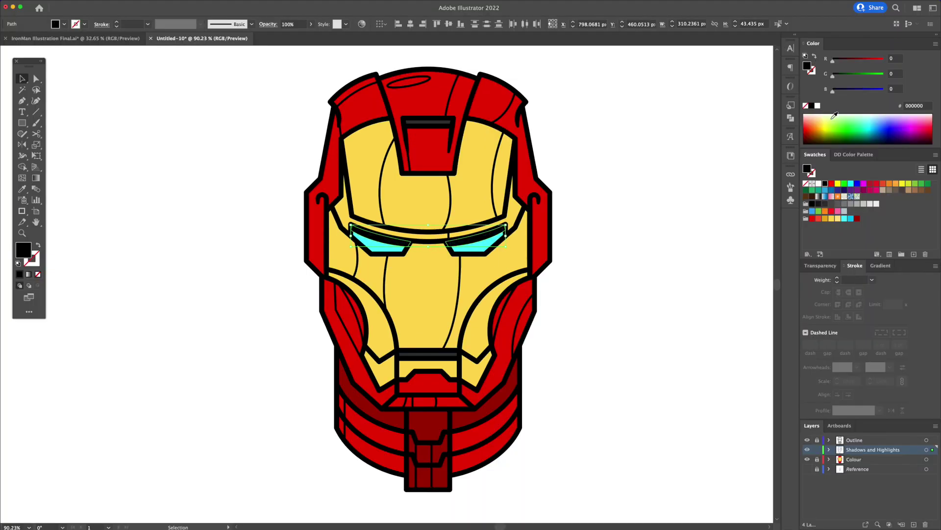
Fill the right faceplate shadow orange (EBAE20) and the left highlight pale yellow (FFE486)
left_click(851, 219)
left_click(462, 273)
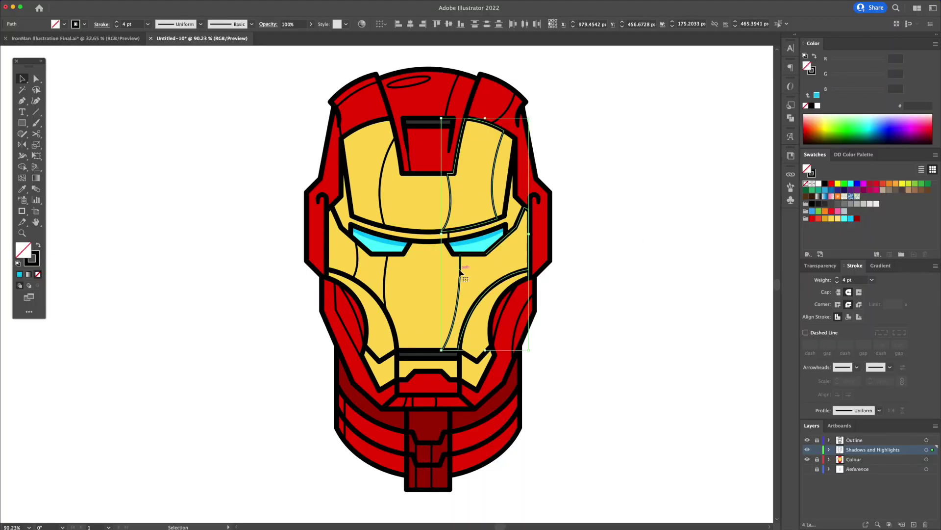
left_click(814, 62)
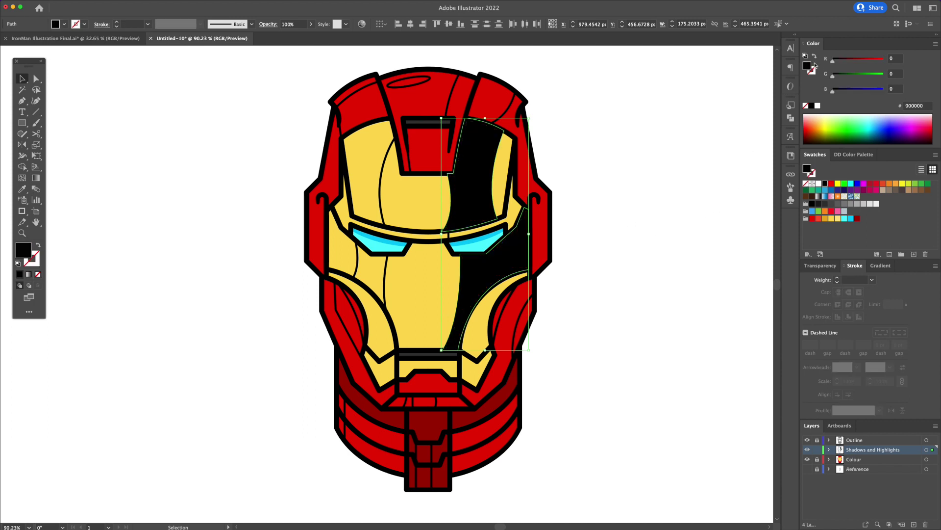
left_click(825, 220)
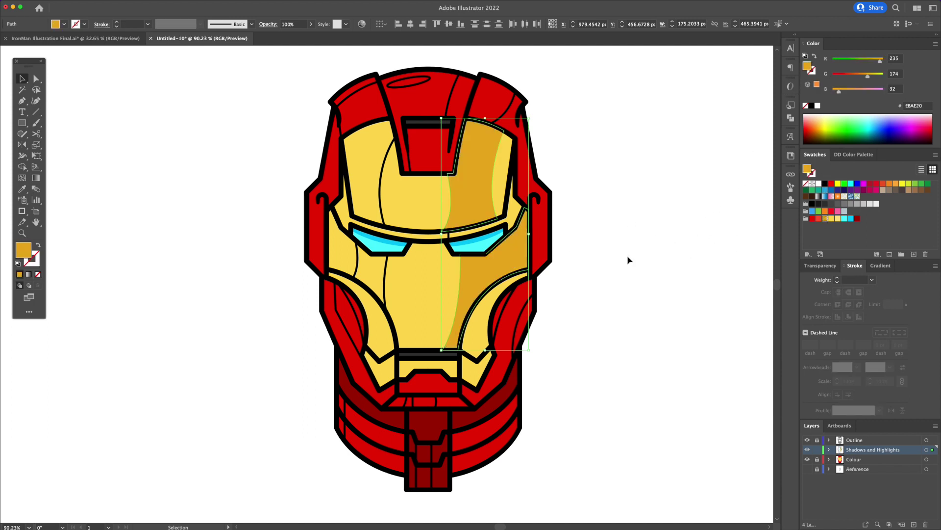
left_click(390, 265)
left_click(813, 59)
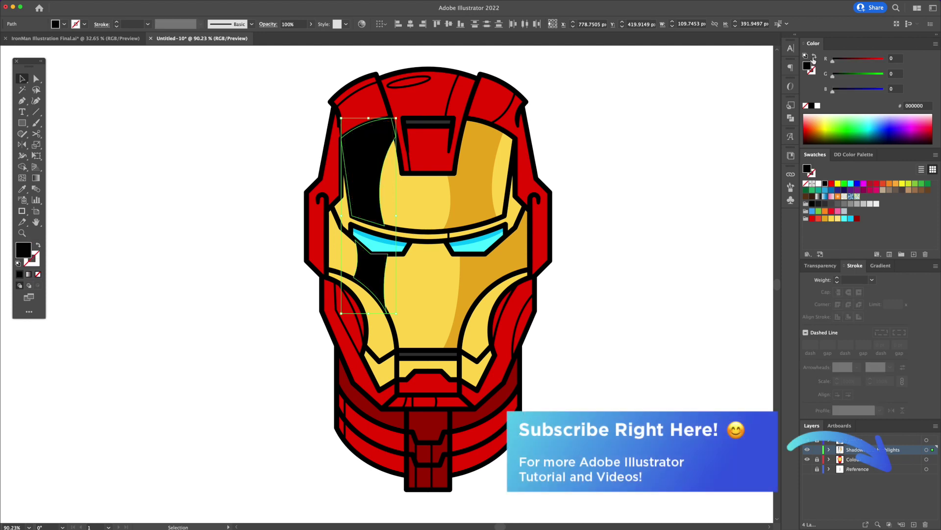
left_click(837, 220)
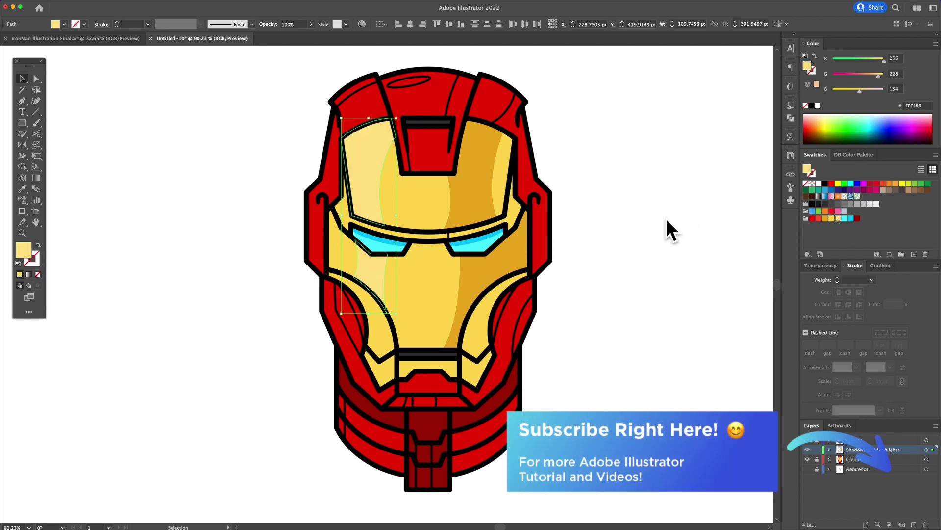
Fill the cheek, jaw and top-right helmet shadow paths dark red
left_click(603, 243)
left_click(508, 316)
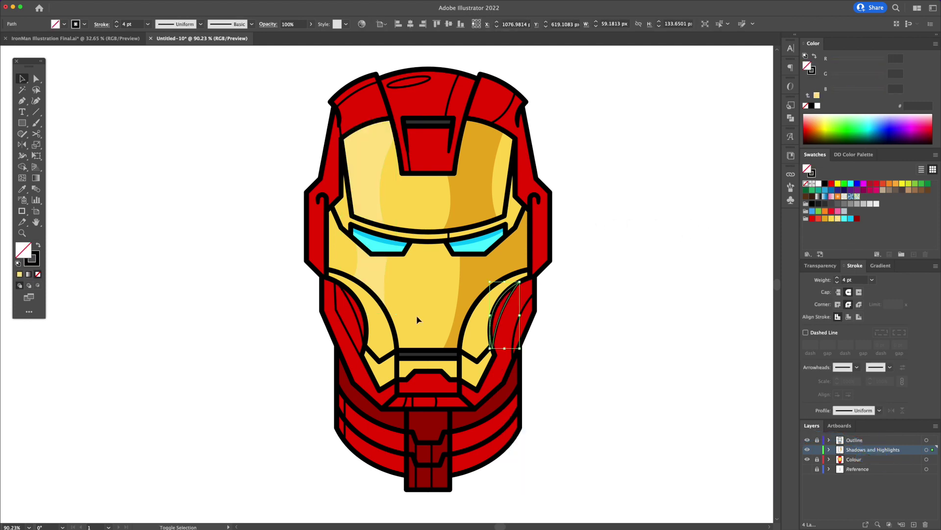
left_click(365, 315, "shift")
left_click(465, 380)
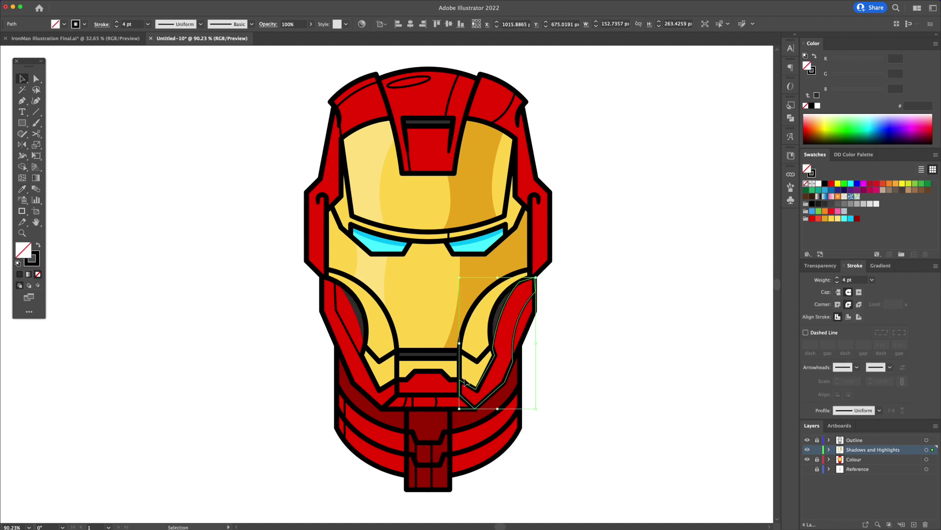
left_click(437, 403, "shift")
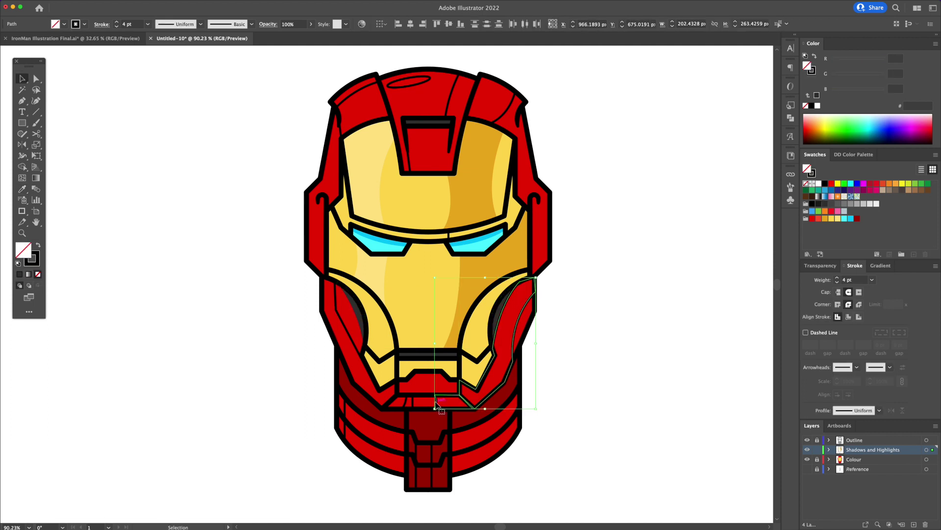
left_click(449, 115, "shift")
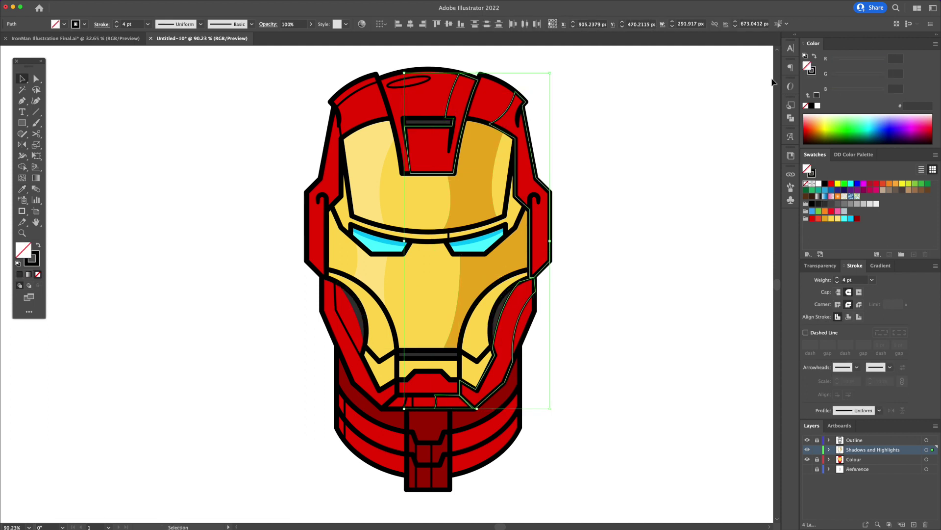
left_click(857, 220)
left_click(653, 254)
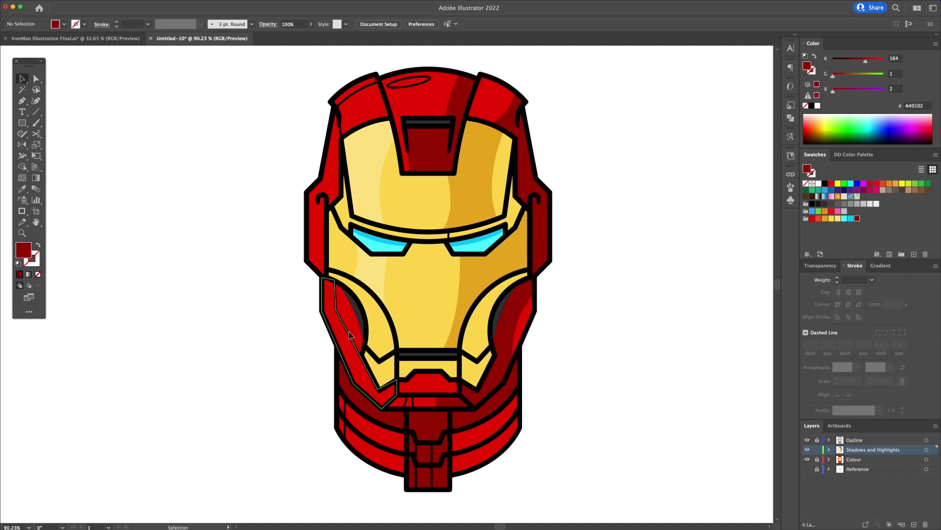
Turn the left jaw highlight outlines into orange-red (FF582E) fills
left_click(388, 414)
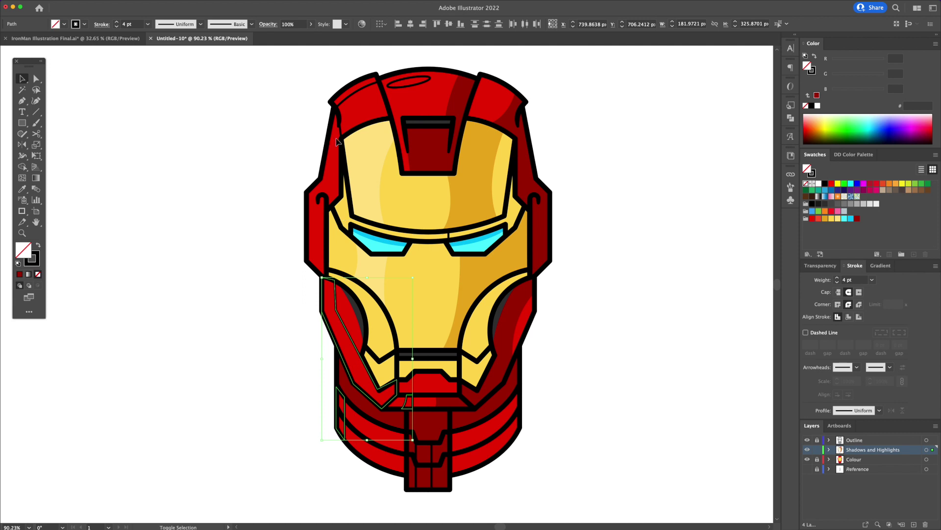
left_click(814, 57)
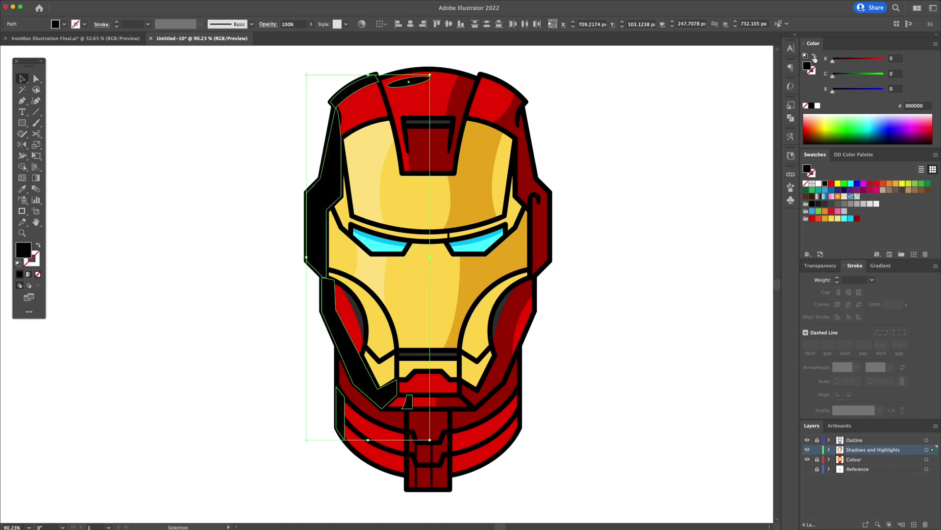
left_click(821, 224)
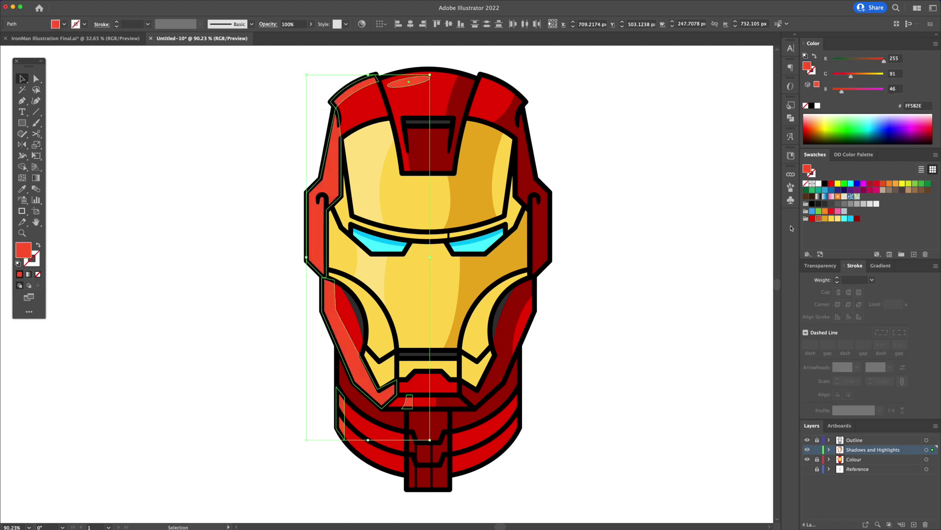
left_click(612, 345)
left_click(453, 239)
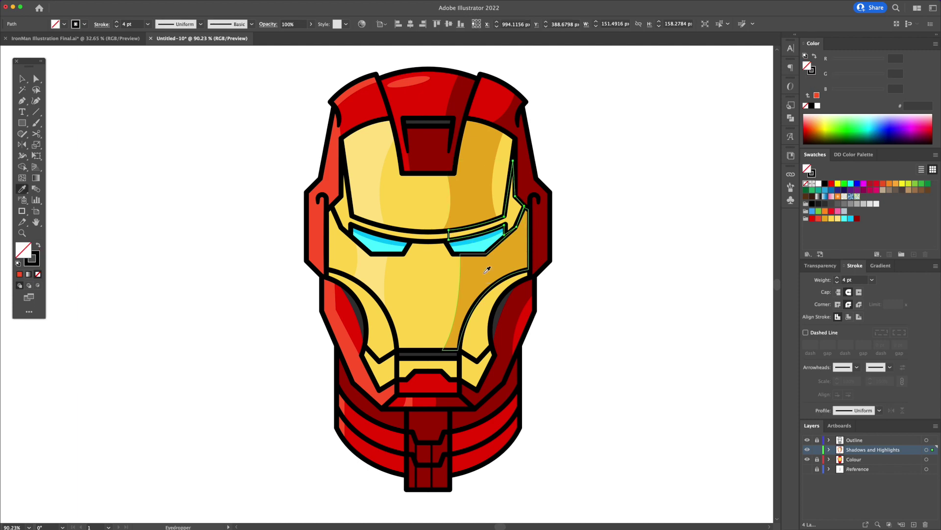
Zoom to the chin and turn the right chin outline into a red fill
key("v")
scroll(559, 292, "up", 3)
left_click(490, 345)
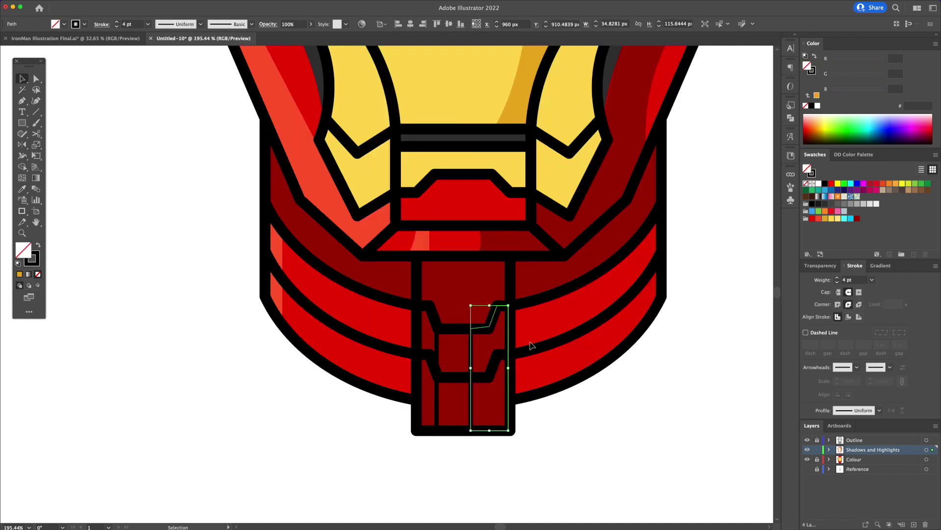
key("x")
left_click(436, 347)
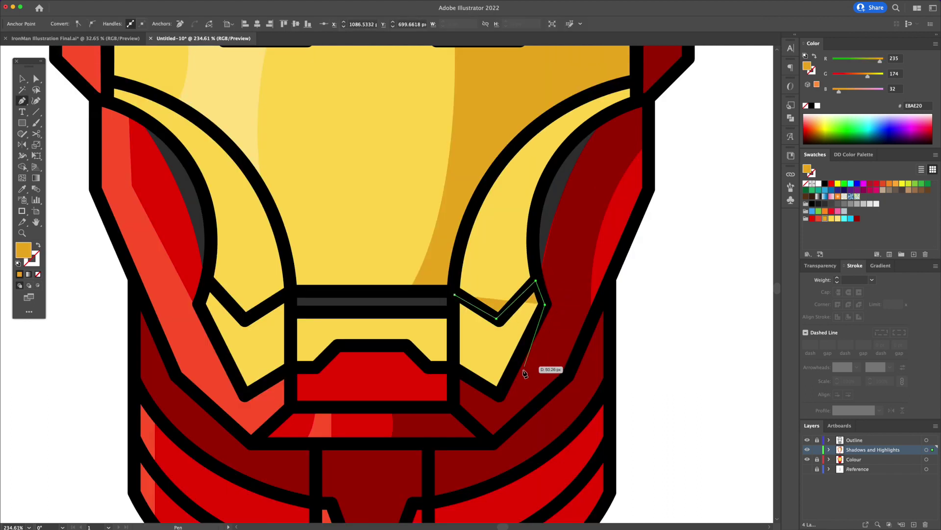
Draw an orange (EBAE20) shadow shape along the right cheek curve
left_click(501, 398)
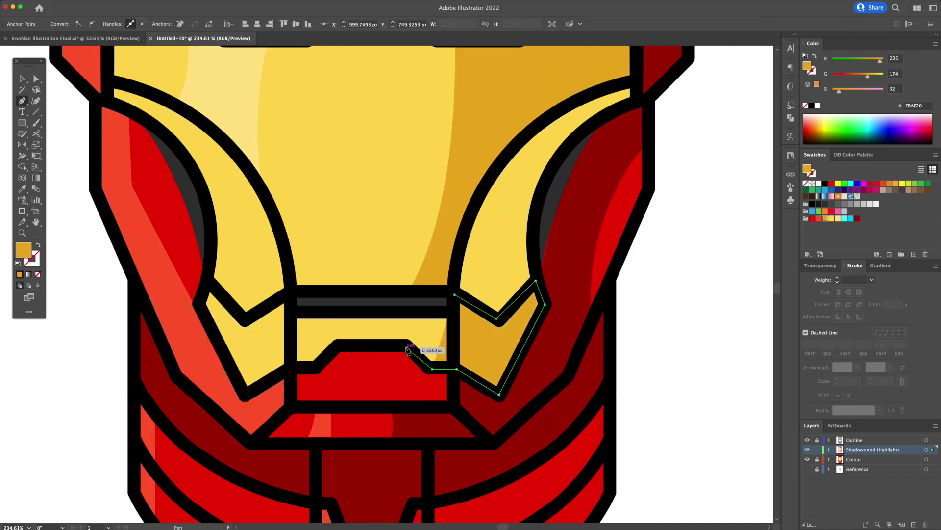
left_click(410, 318)
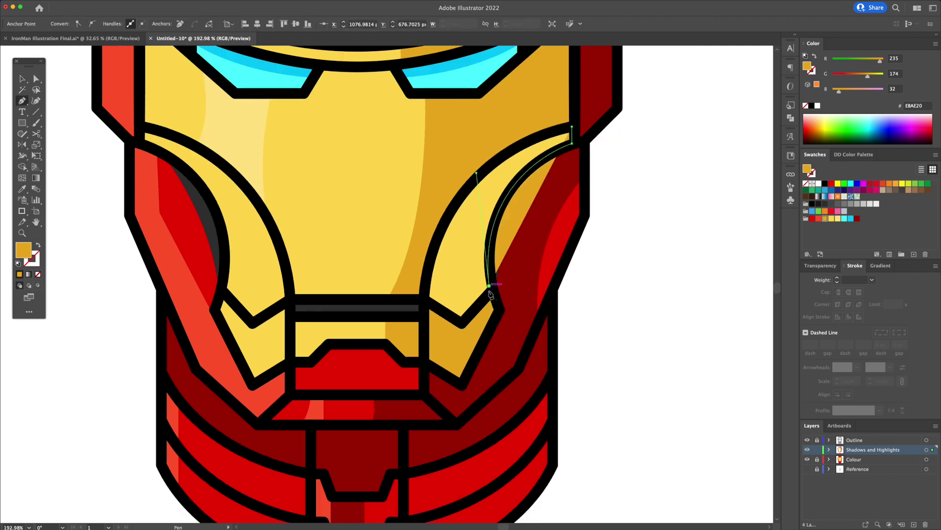
left_click(462, 324)
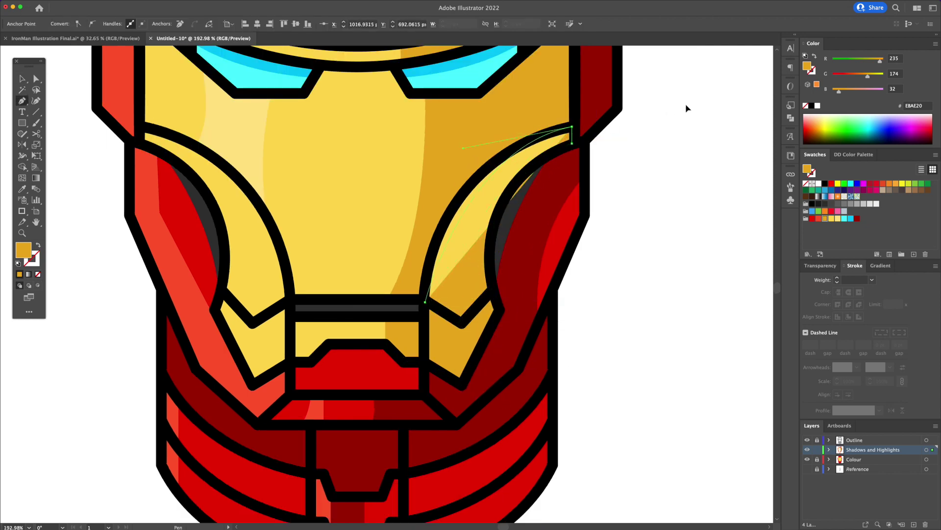